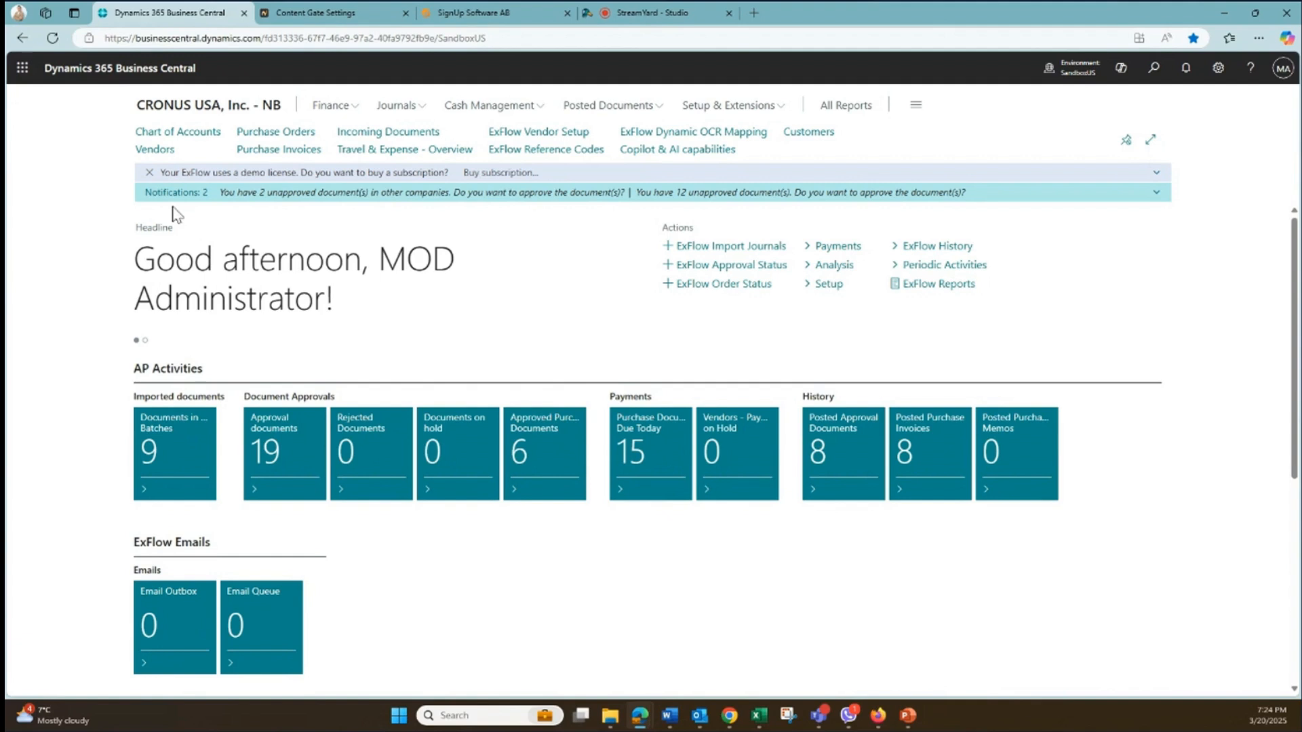
# - Open the Content Gate documents of vendor Fenomenal Products from the vendor list
pyautogui.click(151, 150)
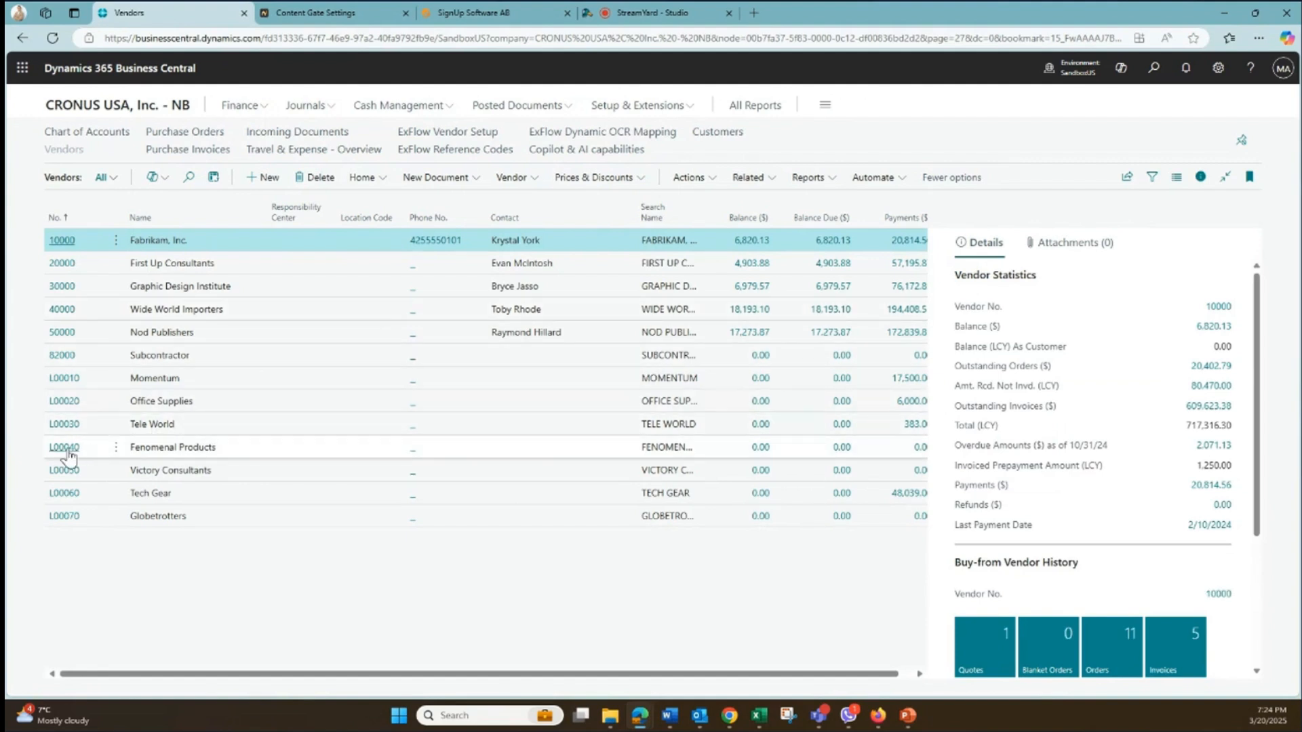
pyautogui.click(527, 452)
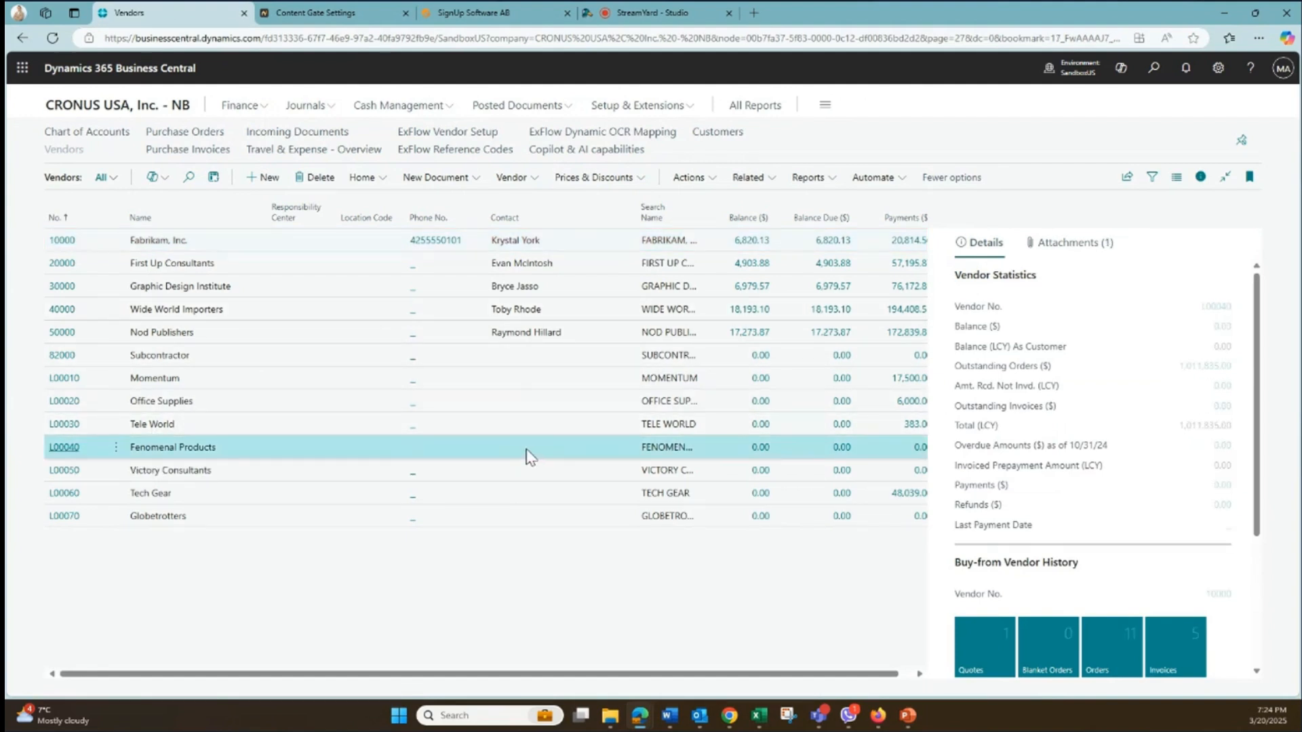
pyautogui.click(536, 452)
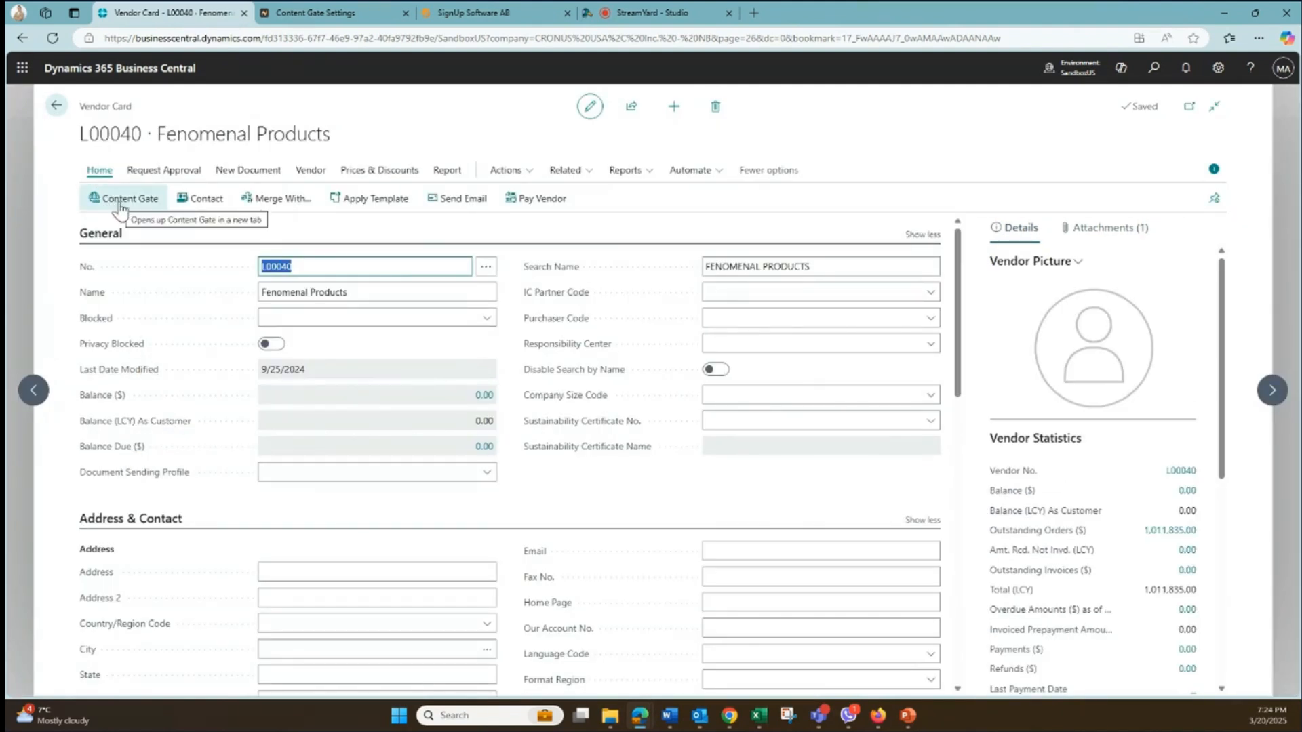
pyautogui.click(121, 205)
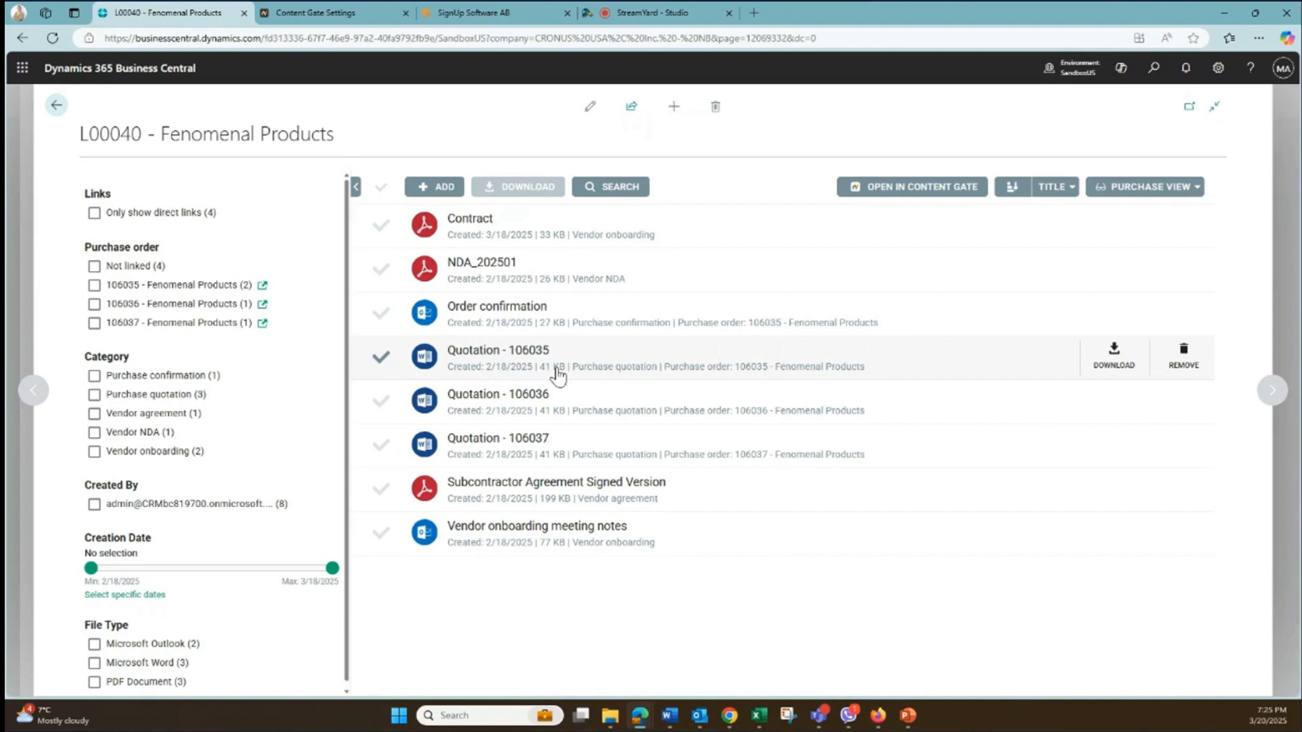
# - Filter the vendor's documents to direct links only, then replace that filter with the first linked purchase order
pyautogui.click(93, 214)
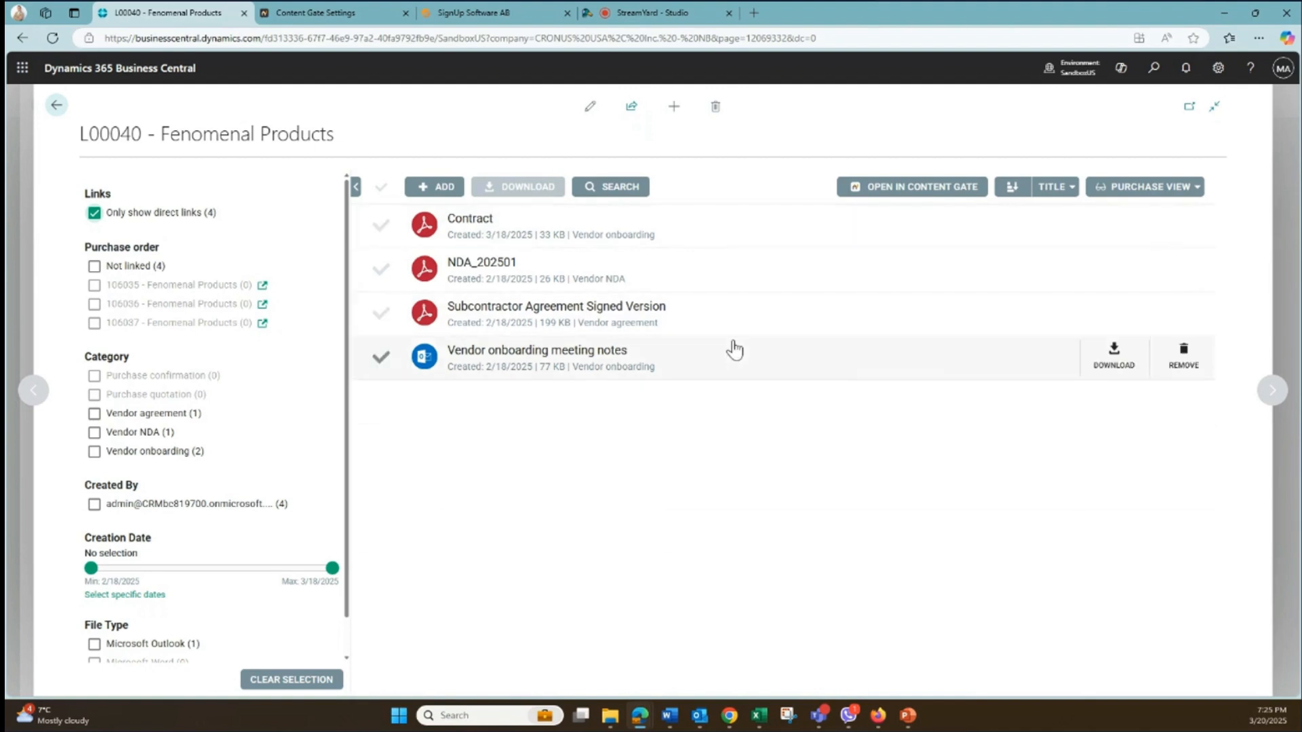
pyautogui.click(94, 213)
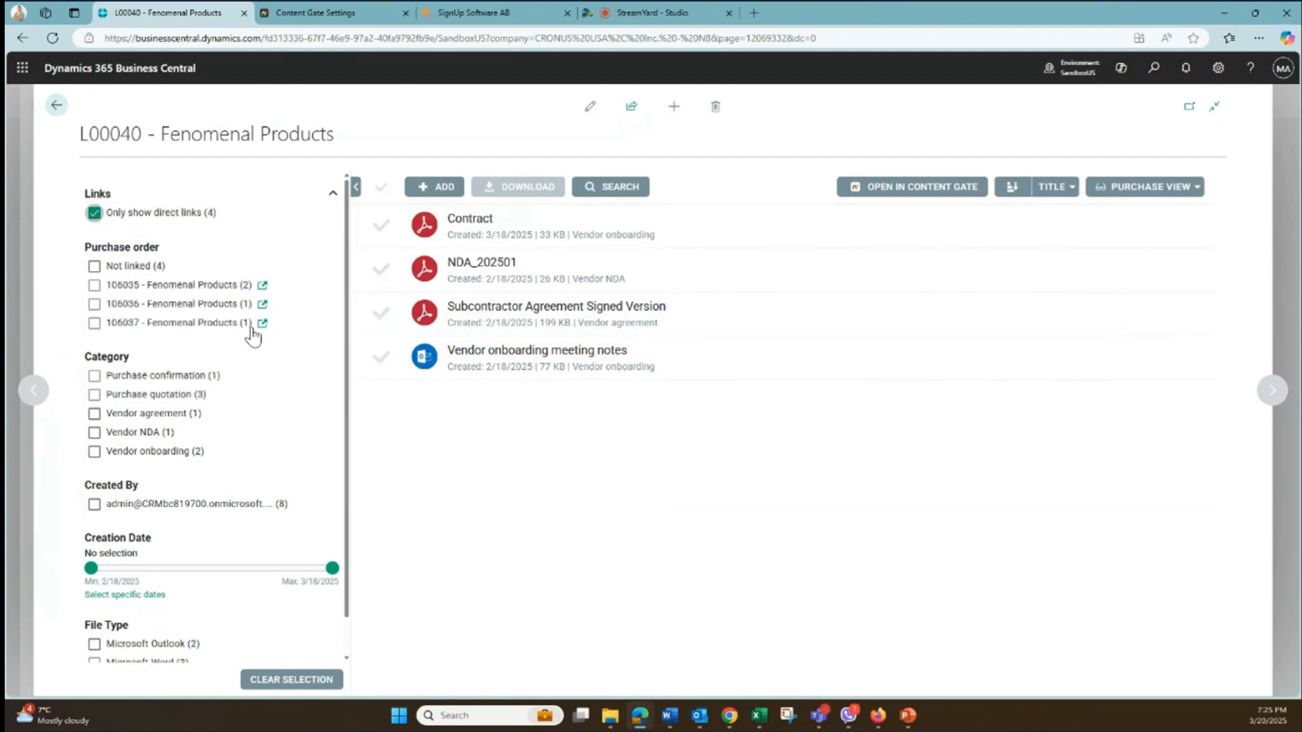
pyautogui.click(95, 285)
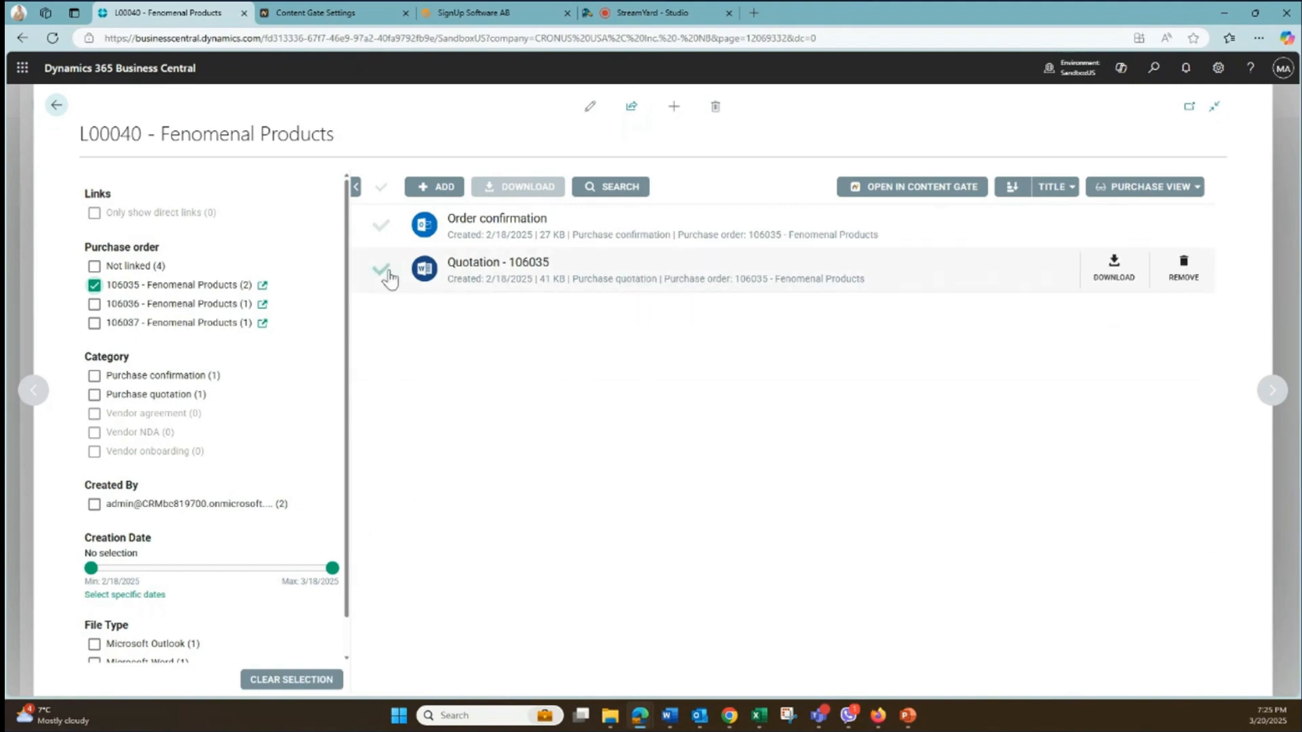
# - Follow the filtered purchase order's link to its Business Central record and open the order's Content Gate documents
pyautogui.click(264, 287)
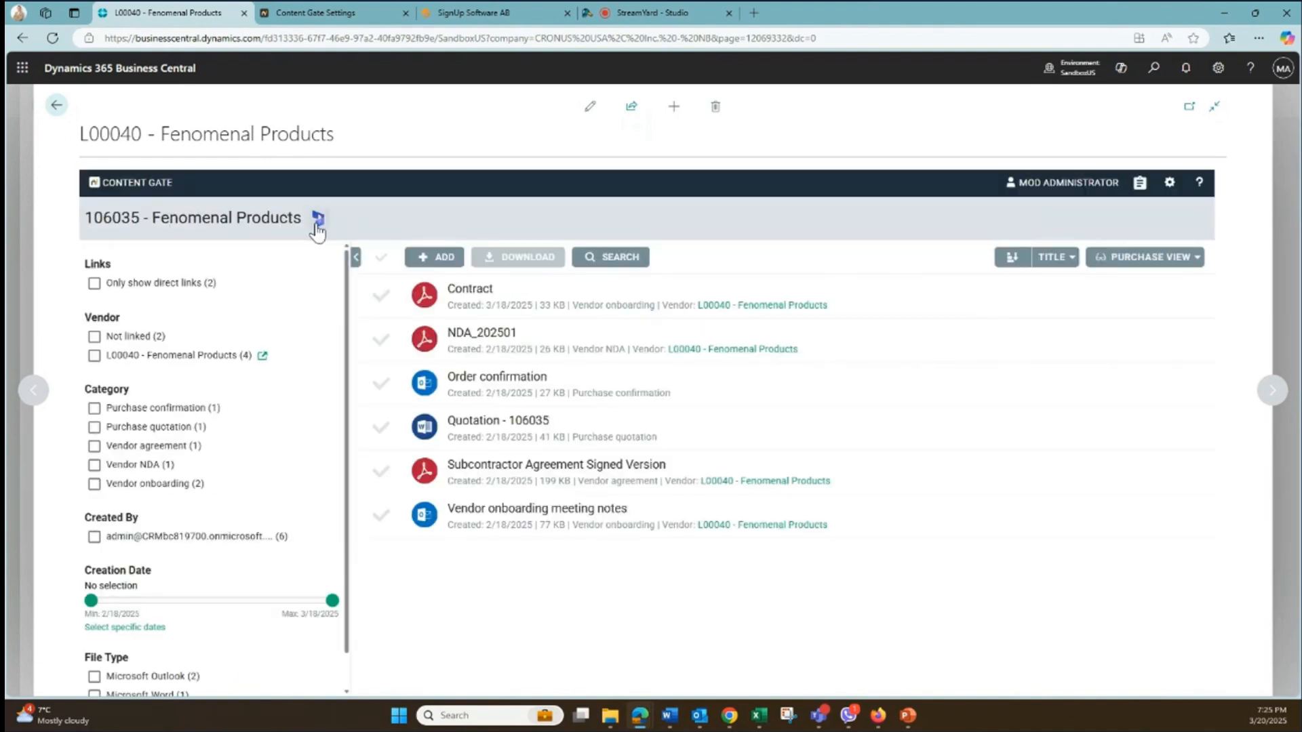
pyautogui.click(316, 222)
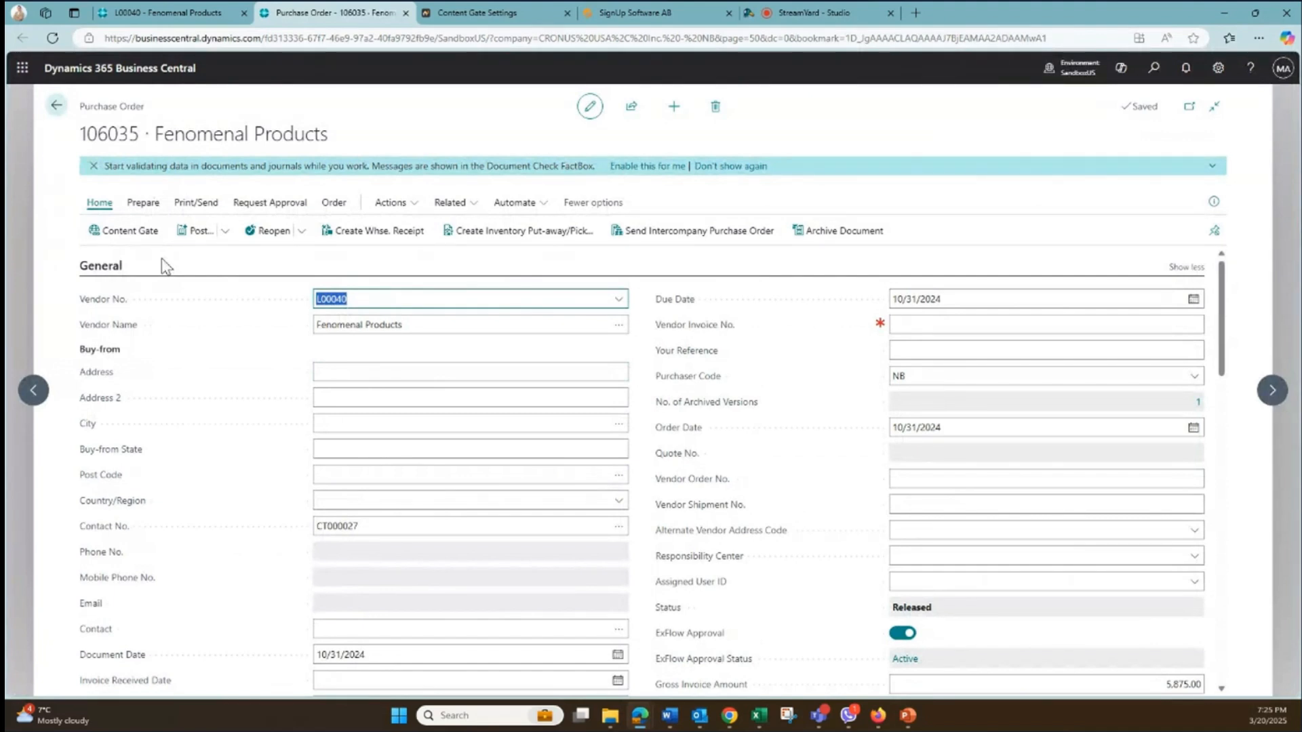
pyautogui.click(129, 234)
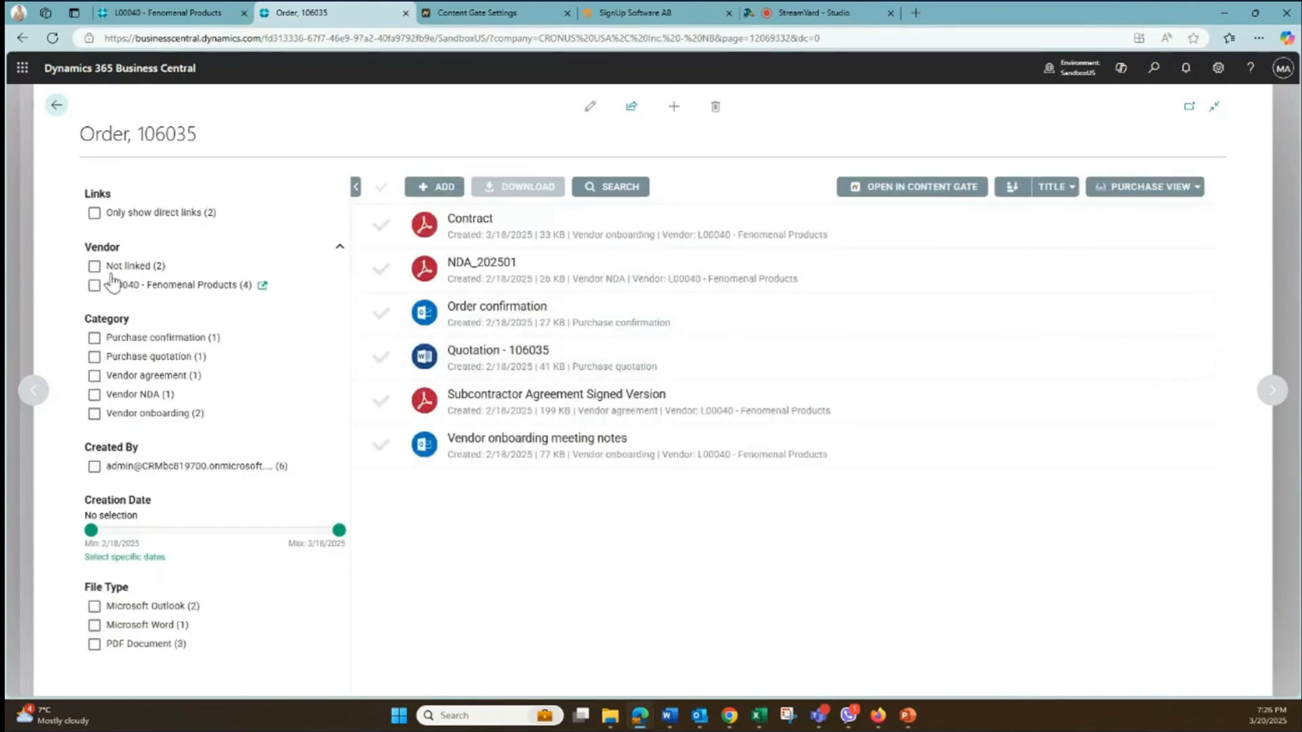
# - Filter the order's documents to direct links only, then to vendor Fenomenal Products, clearing each filter after viewing
pyautogui.click(95, 212)
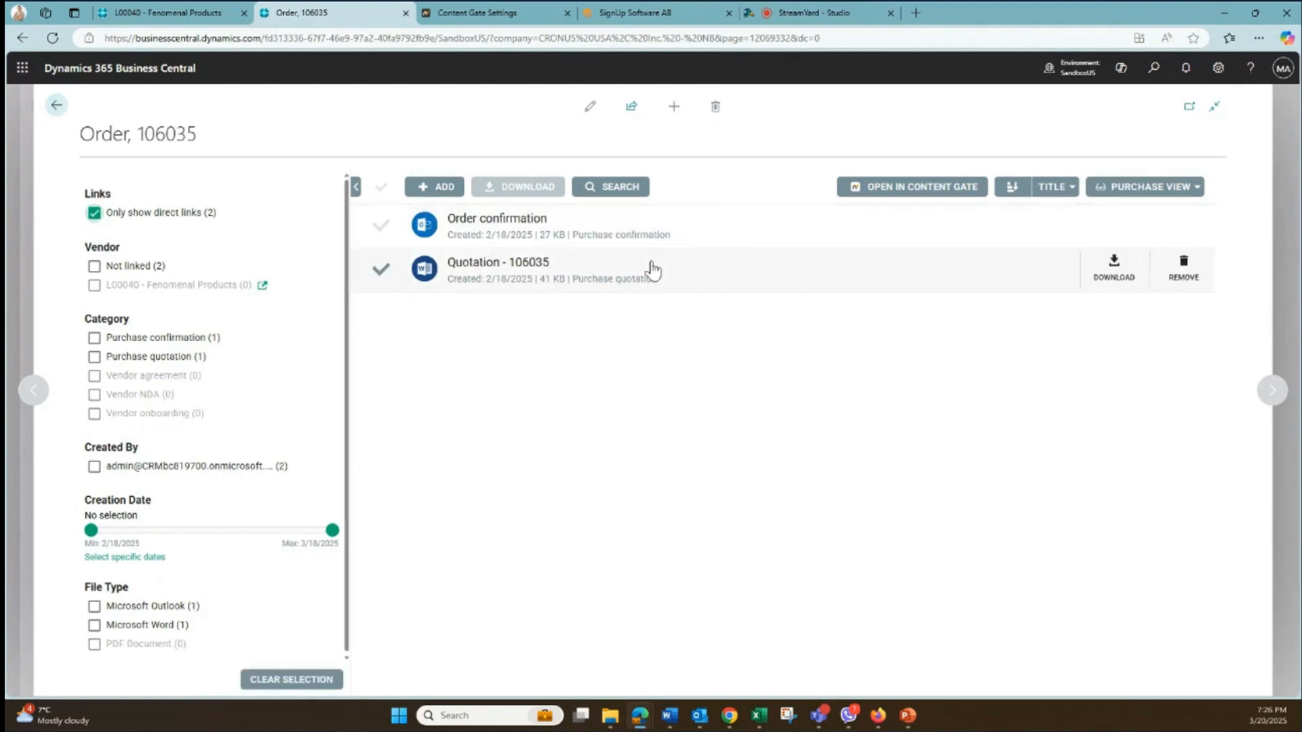
pyautogui.click(94, 213)
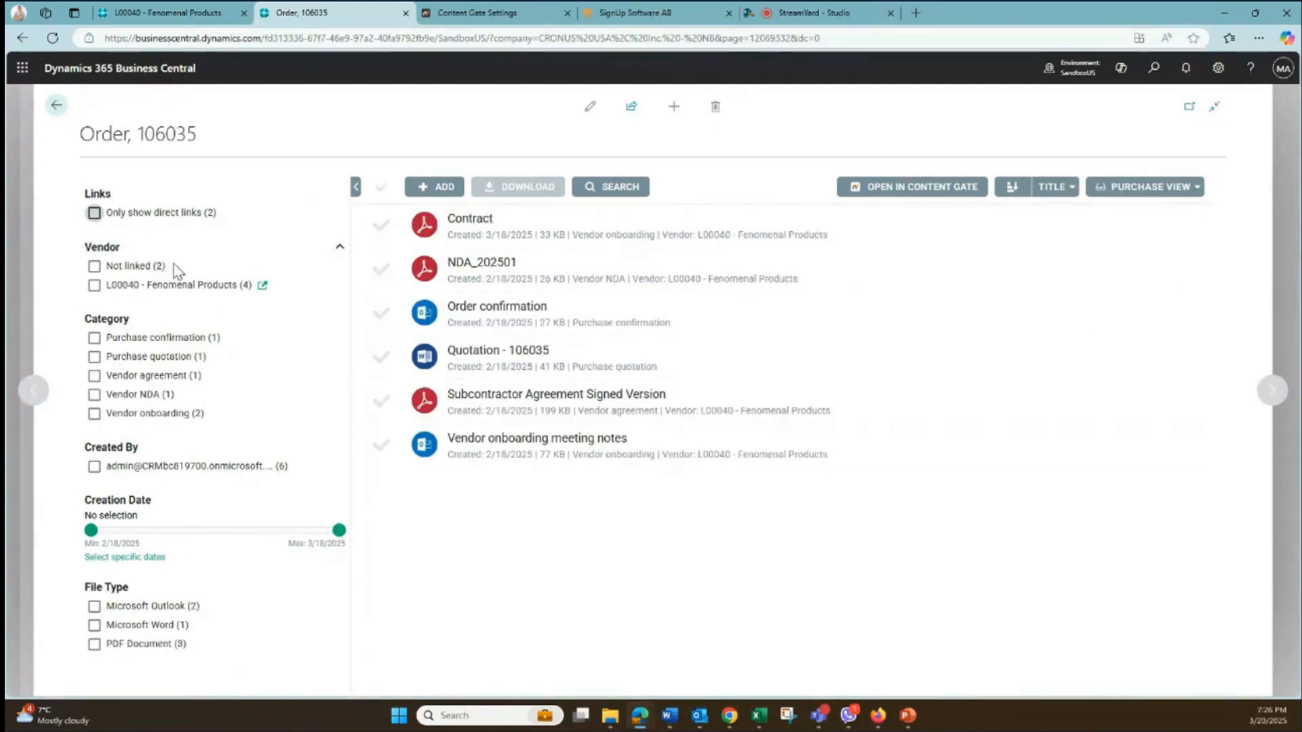
pyautogui.click(95, 284)
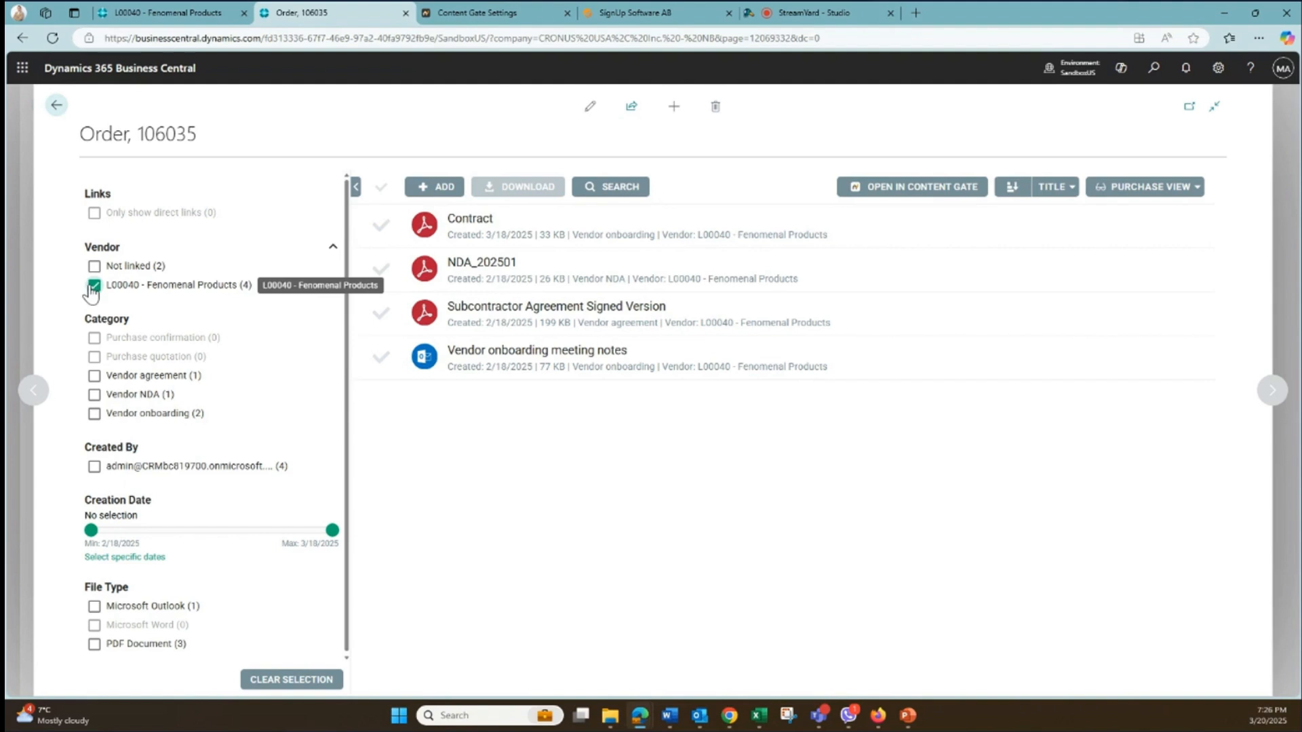
pyautogui.click(94, 286)
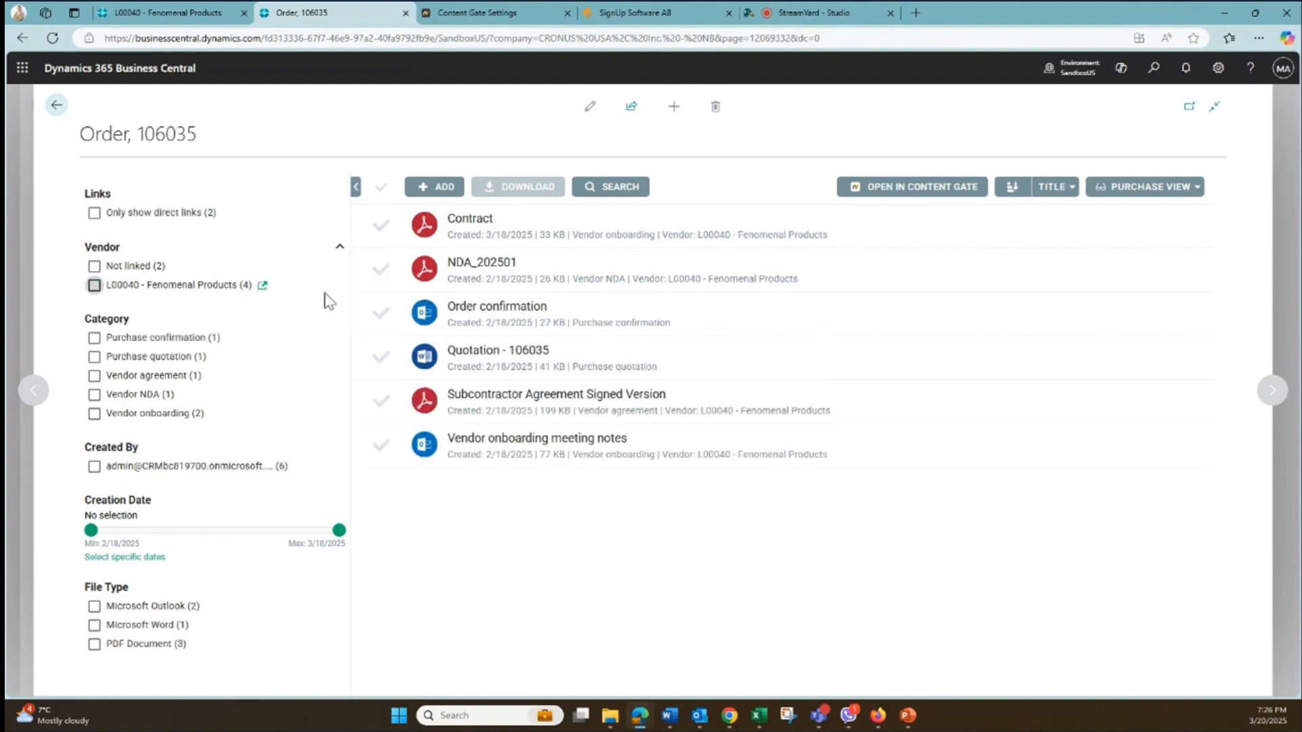
# - Return to the full Content Gate document list of vendor Fenomenal Products
pyautogui.click(163, 19)
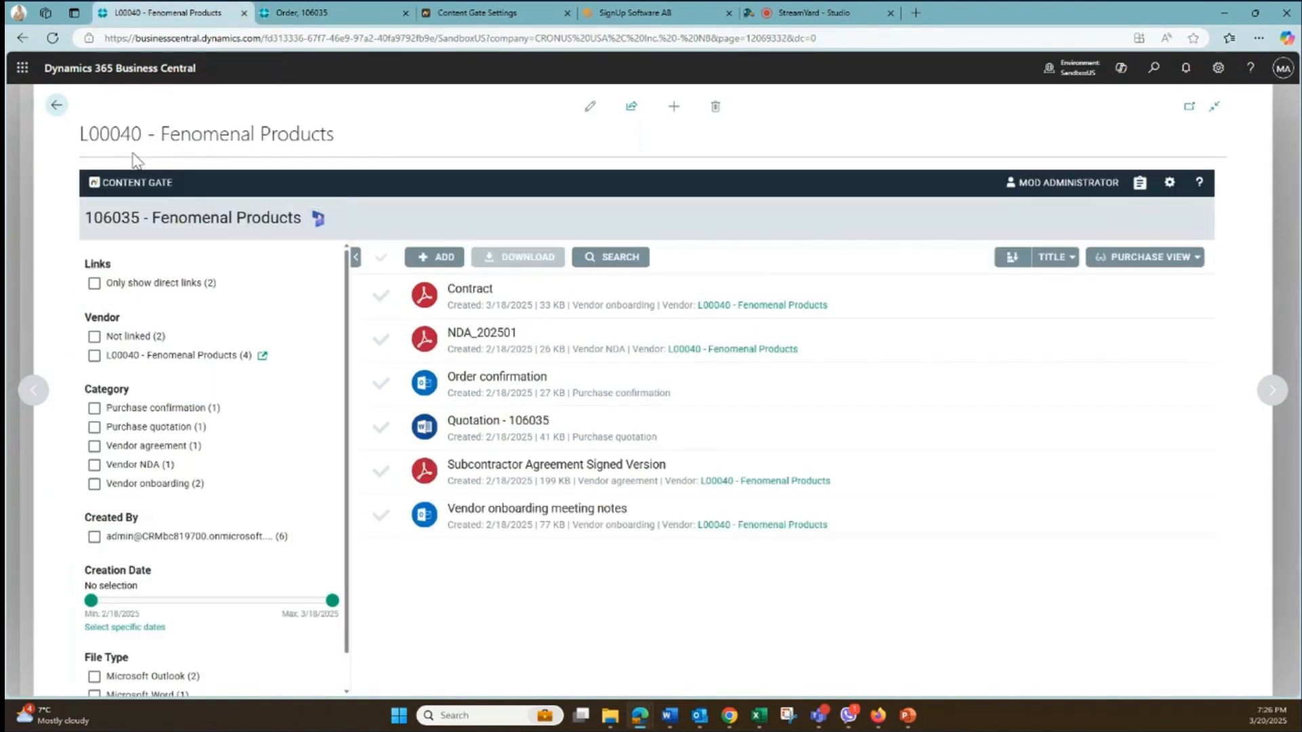
pyautogui.click(56, 105)
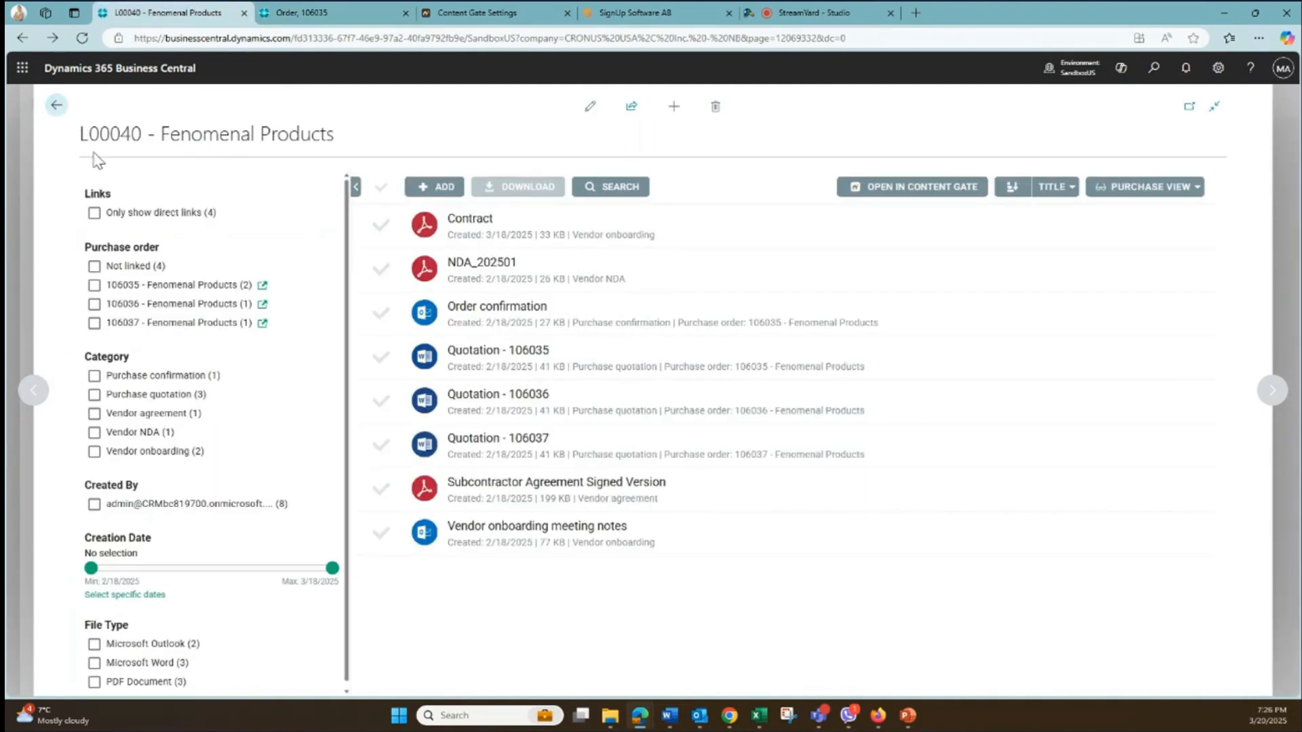
pyautogui.click(56, 109)
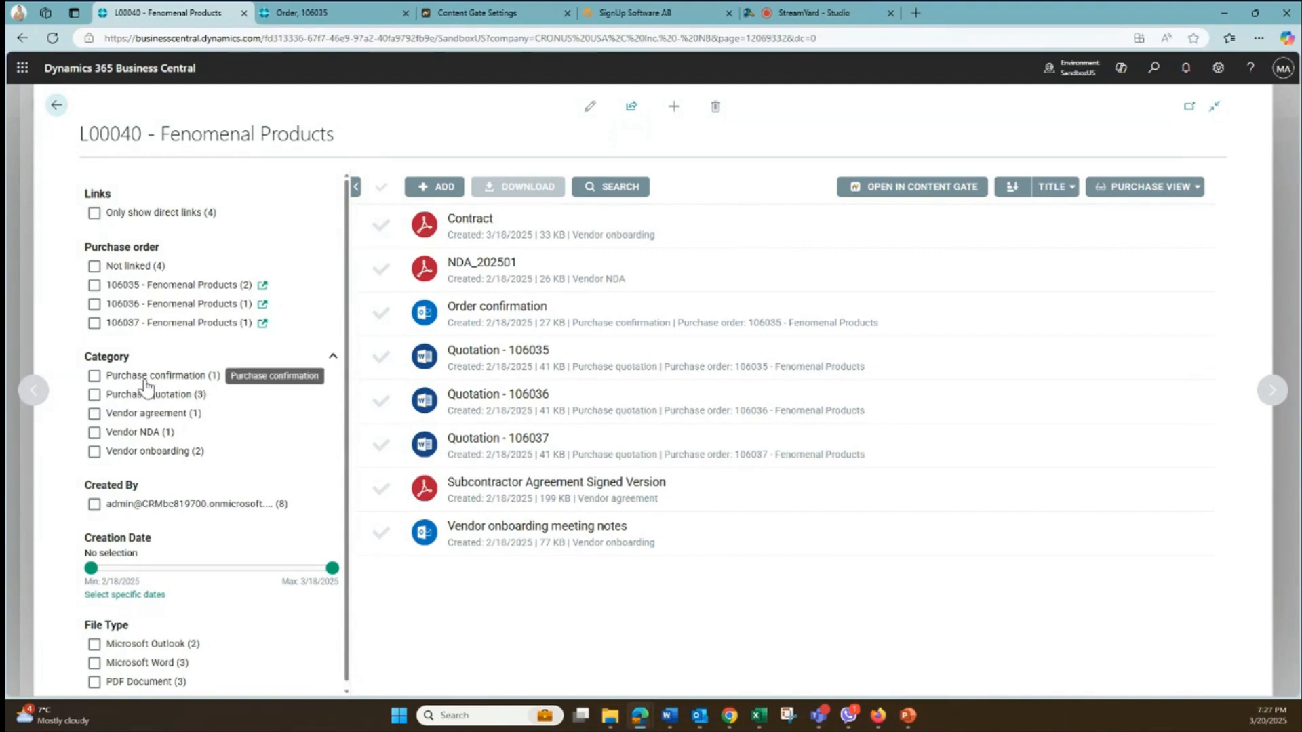
# - Filter the vendor's documents by the Purchase quotation category, then by creation within the past 7 days, resetting each filter
pyautogui.click(94, 396)
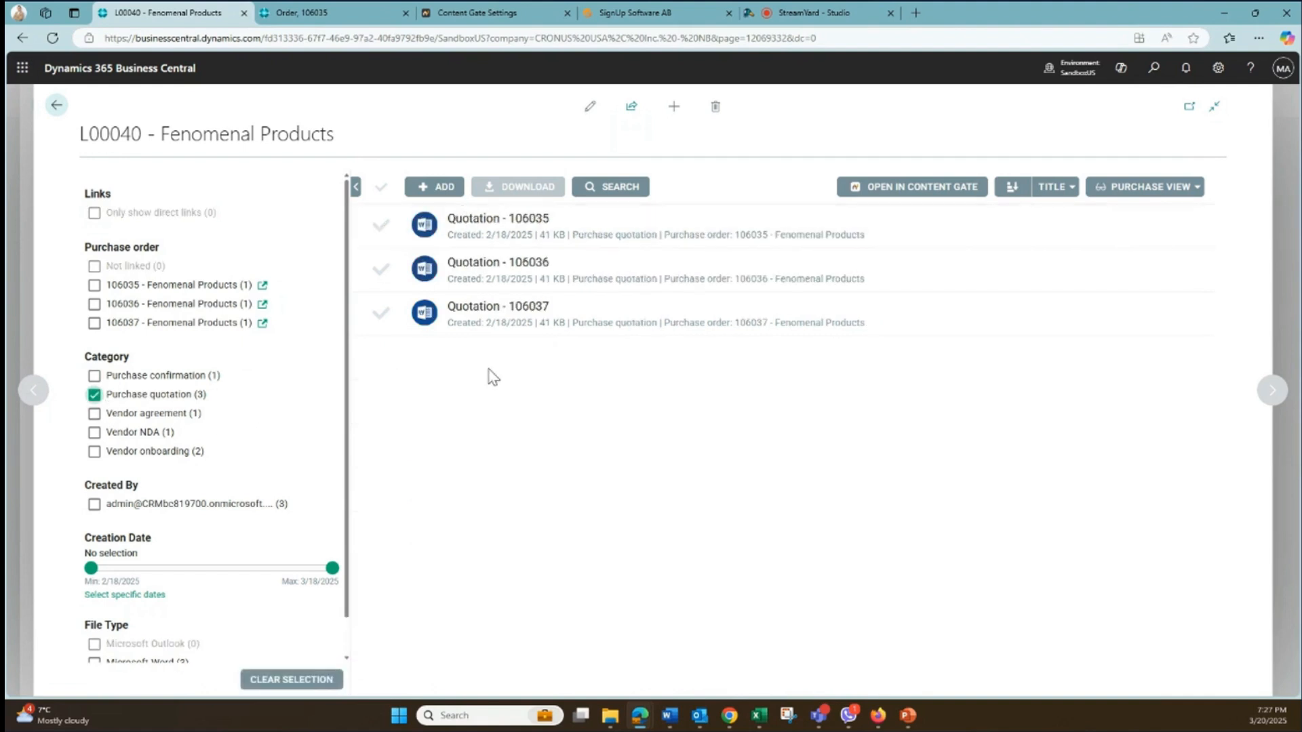
pyautogui.click(94, 396)
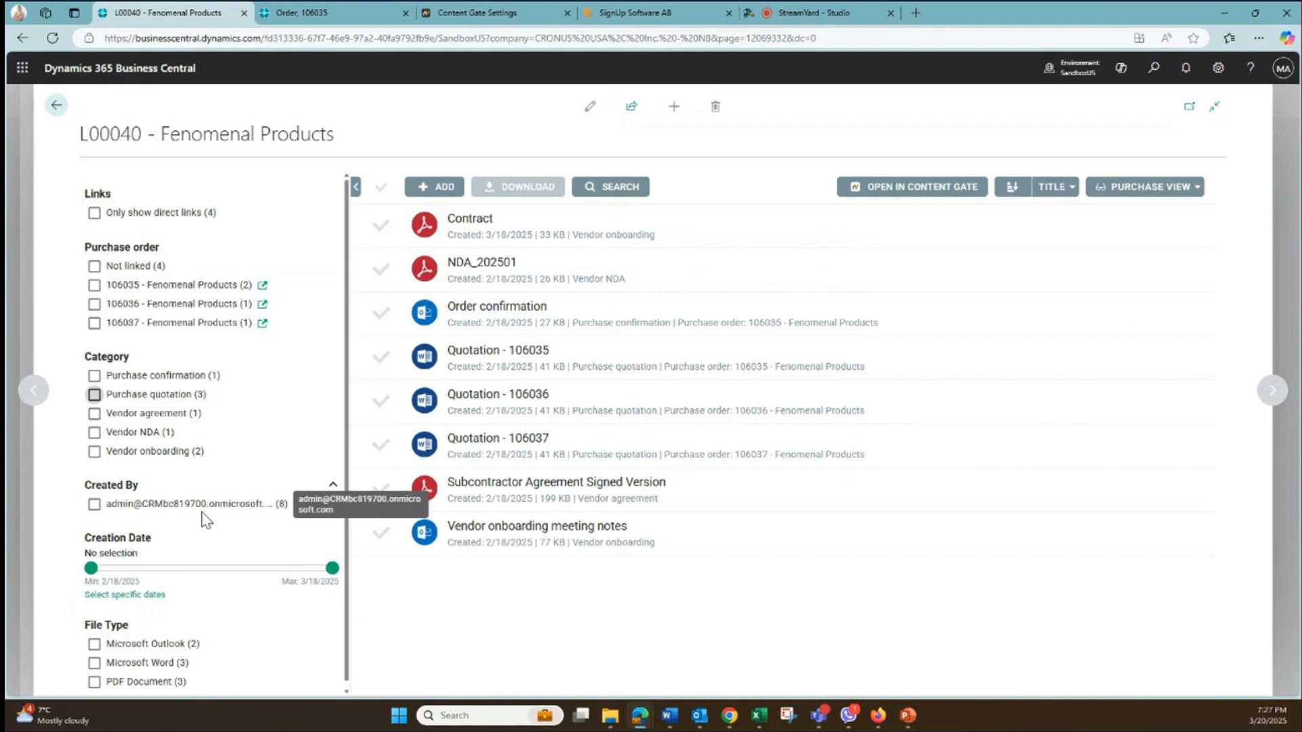
pyautogui.moveTo(91, 568); pyautogui.dragTo(249, 574)
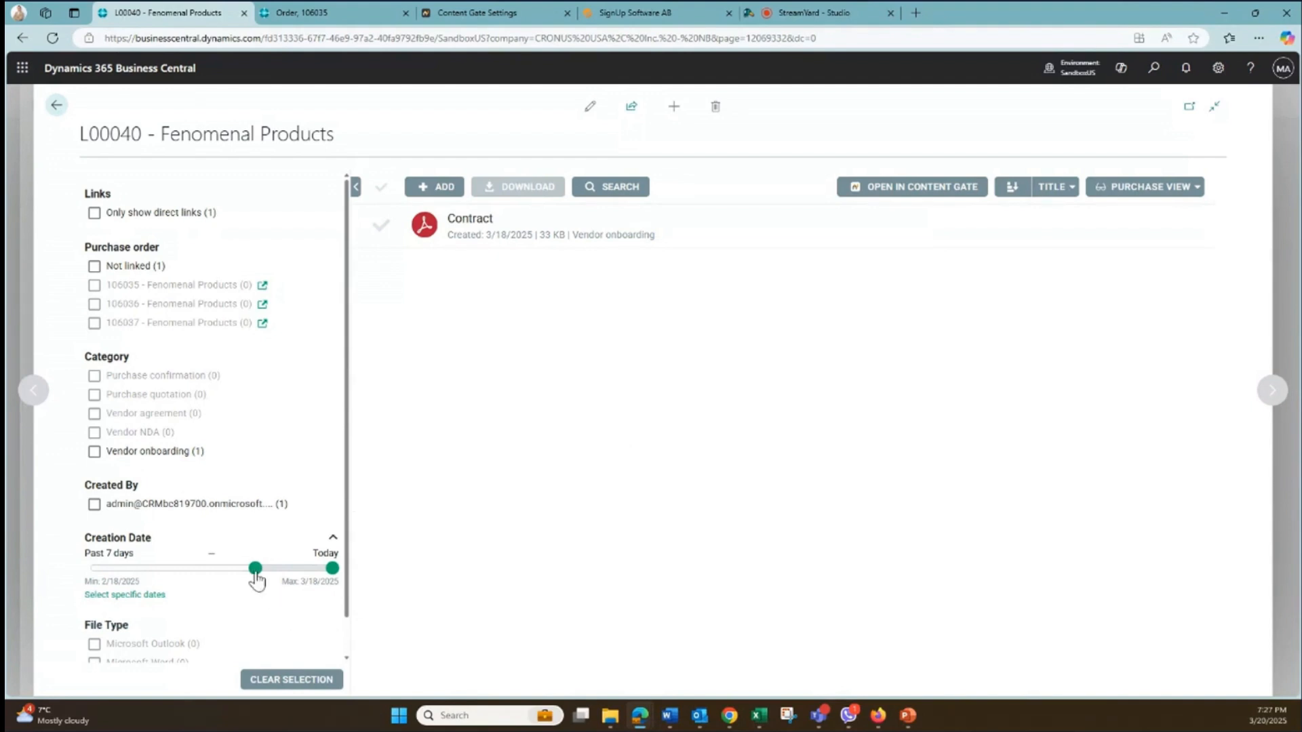
pyautogui.moveTo(255, 575); pyautogui.dragTo(91, 569)
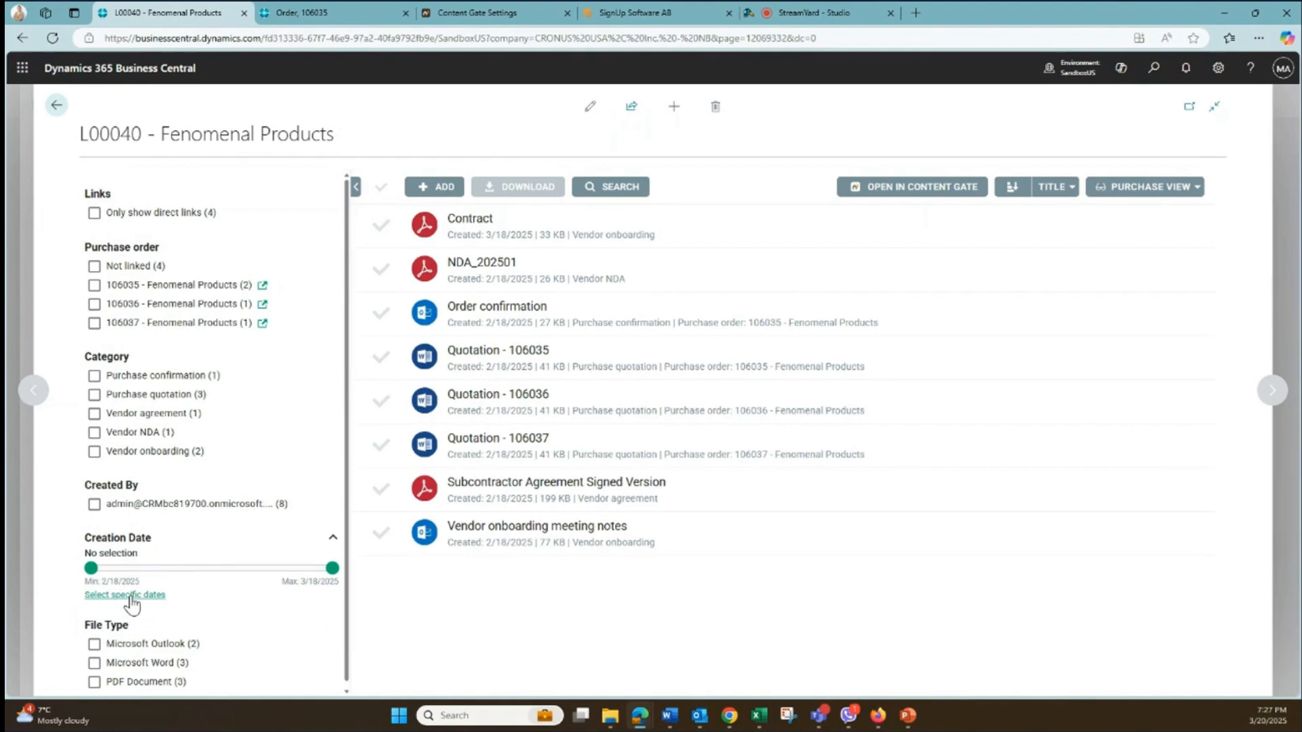
# - Filter the documents to the PDF Document file type combined with the Vendor agreement category, then clear both filters
pyautogui.scroll(-1, 136, 598)
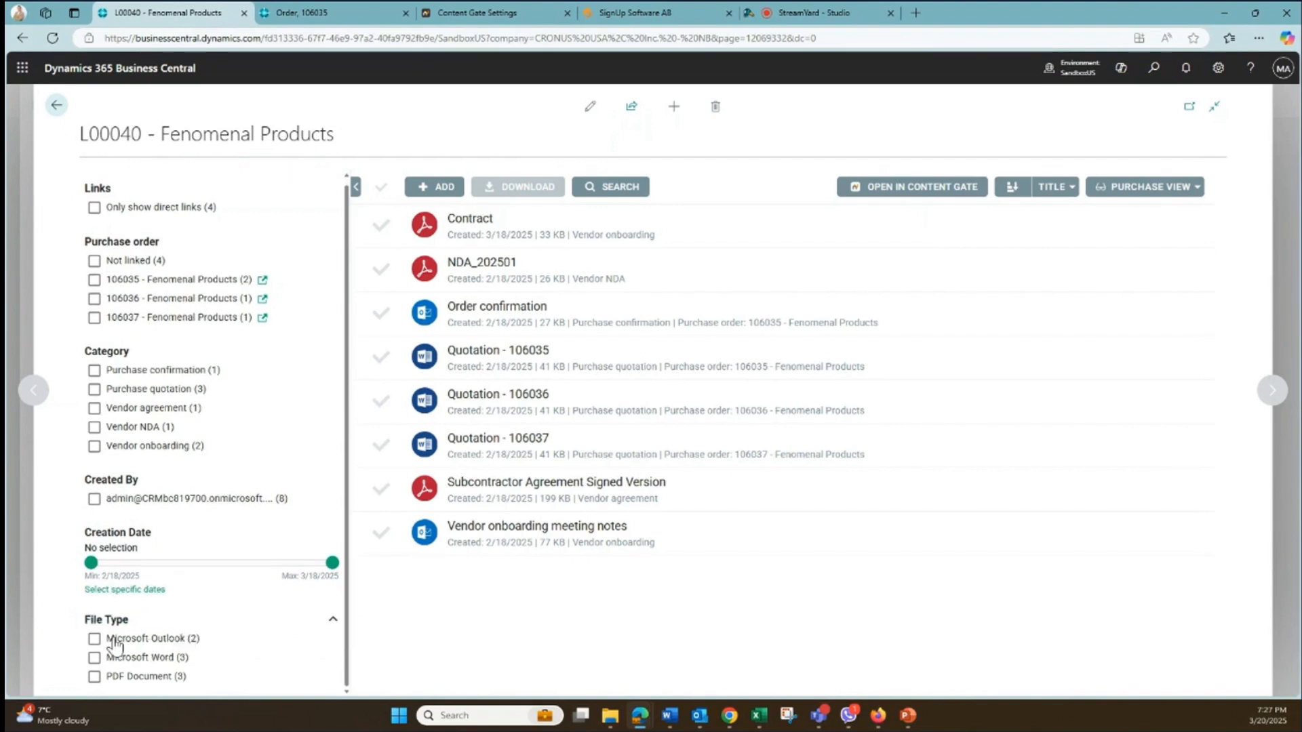
pyautogui.click(123, 678)
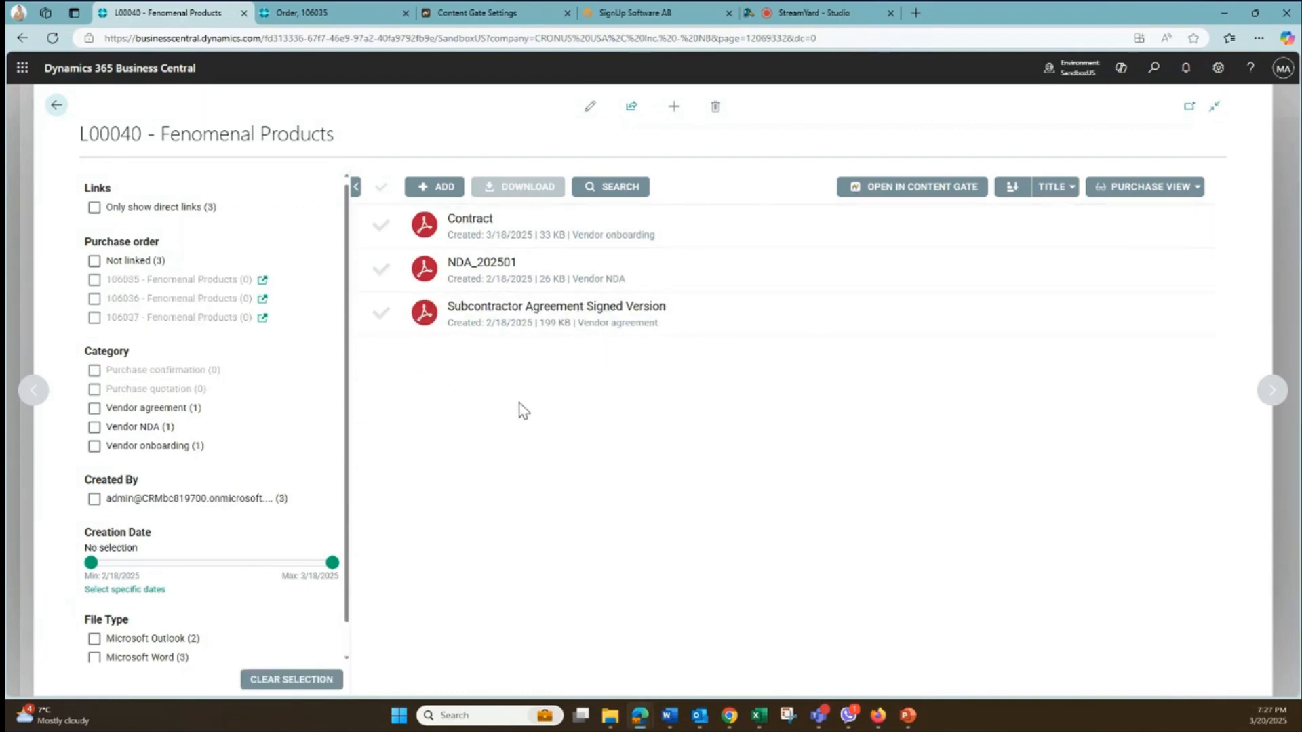
pyautogui.scroll(-1, 267, 521)
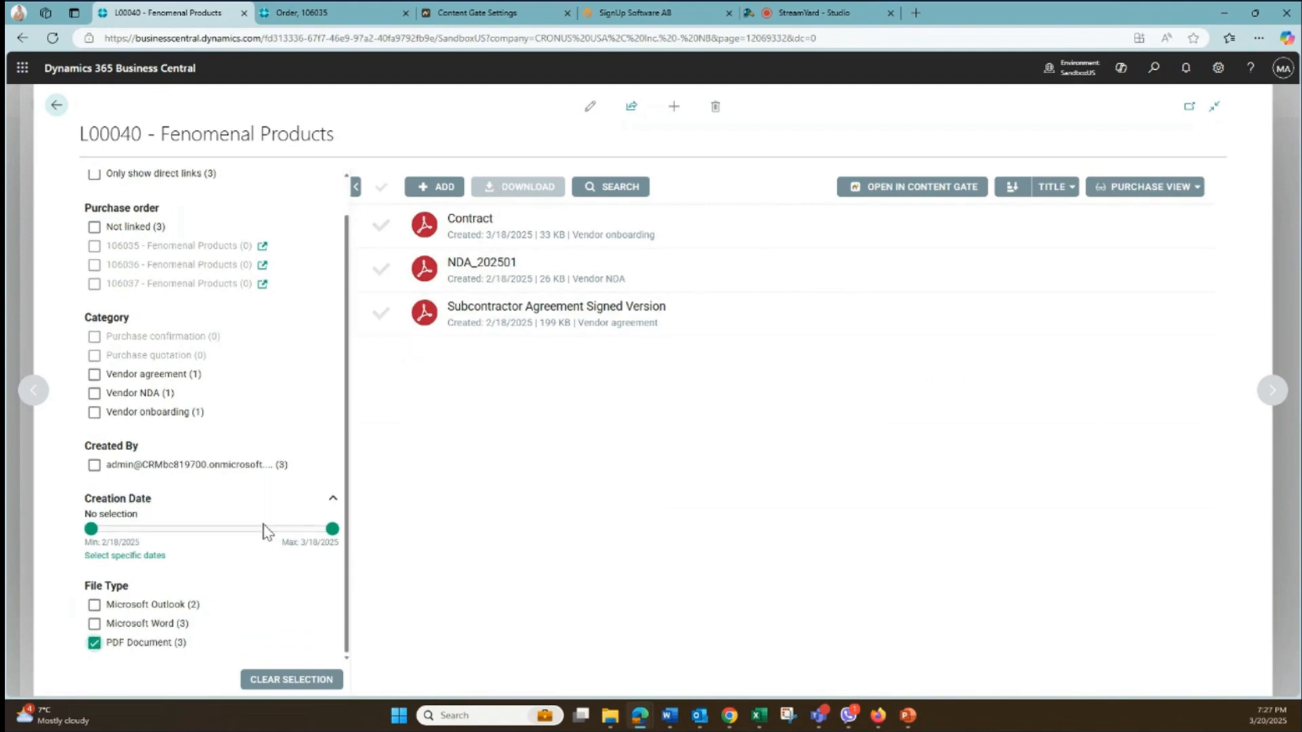
pyautogui.click(95, 375)
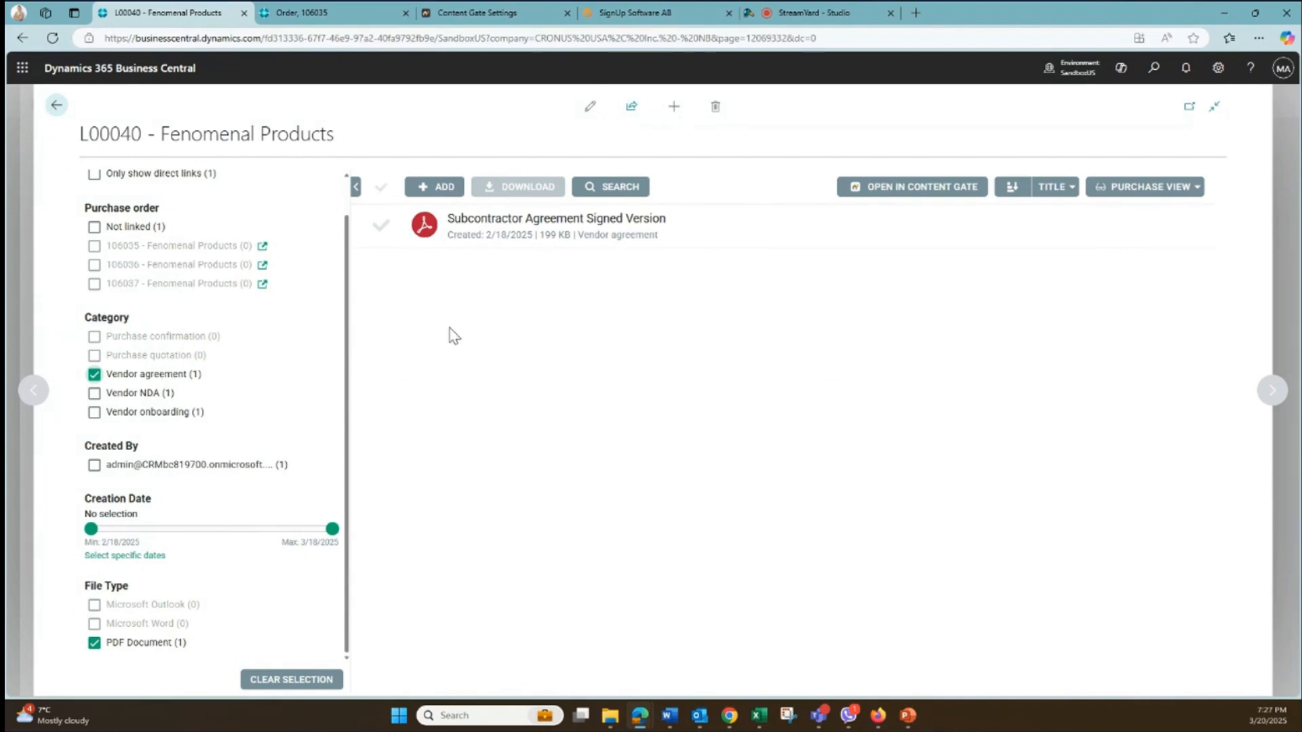
pyautogui.click(94, 374)
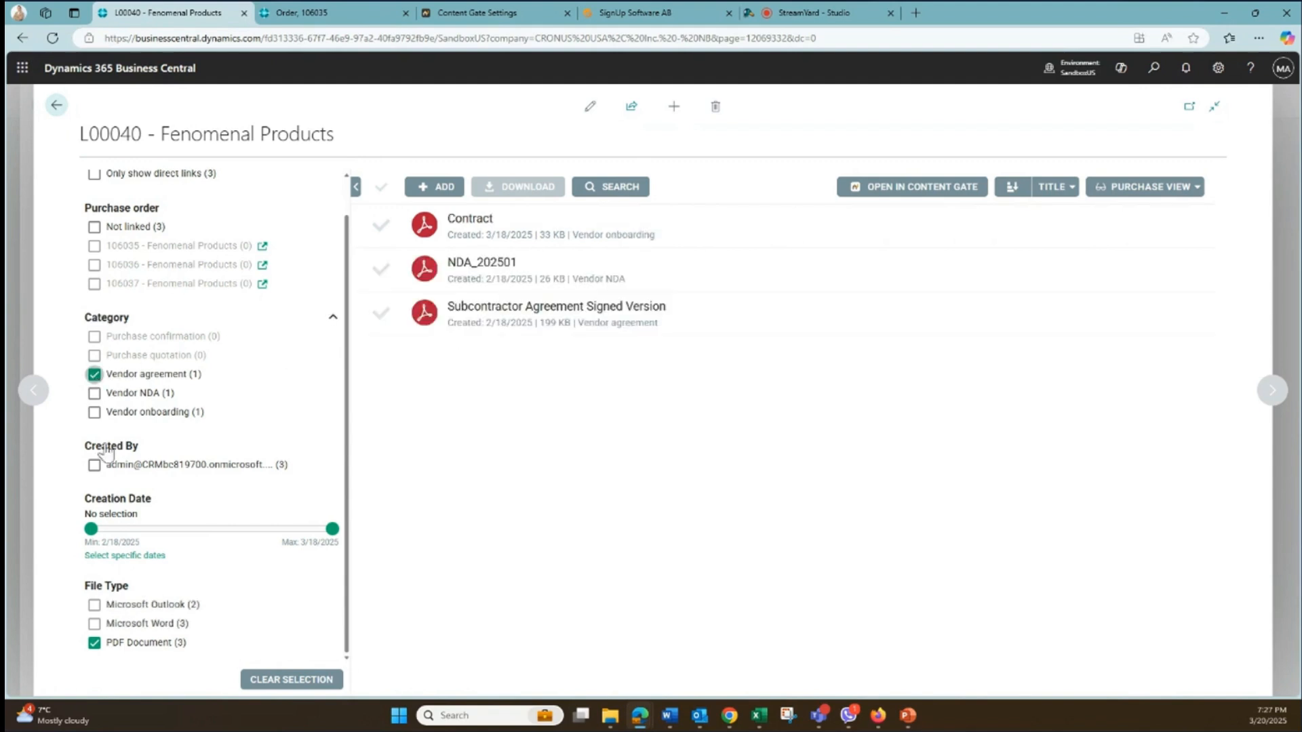
pyautogui.click(94, 643)
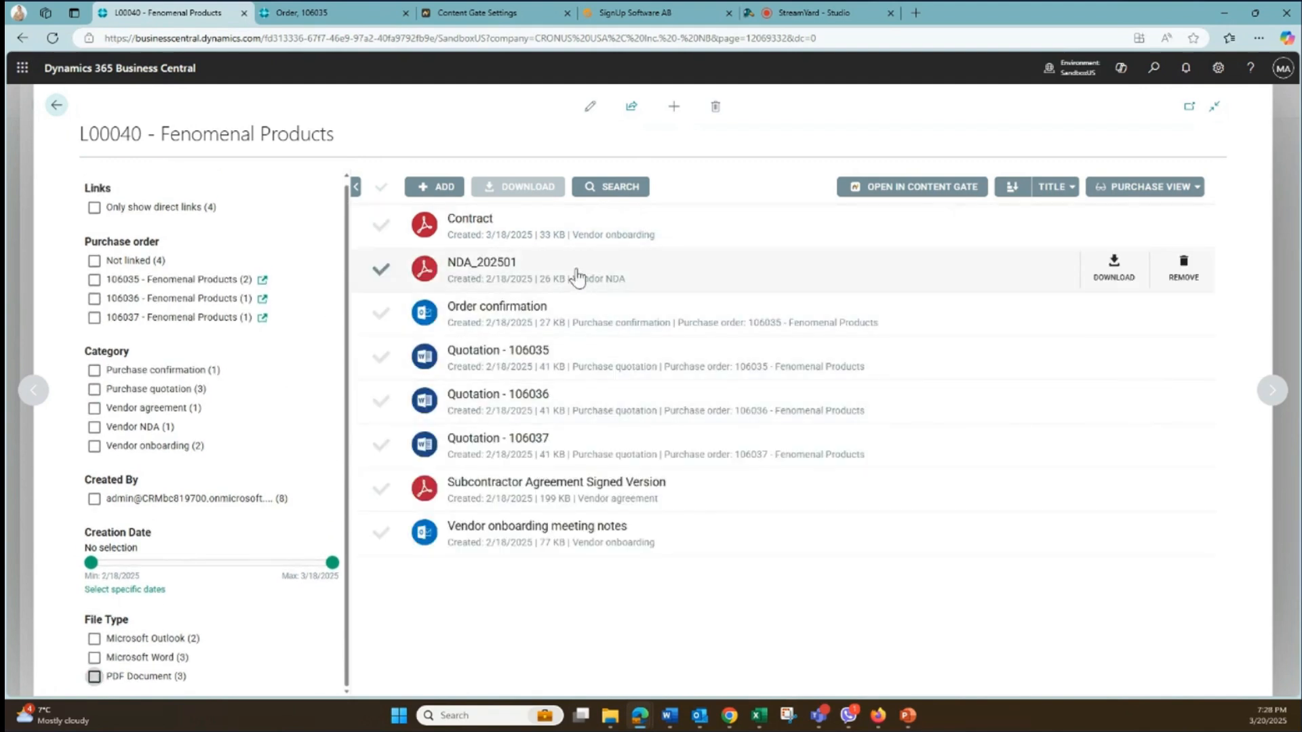
# - Search the vendor's documents for "sub", clear the search, and view the available sort options
pyautogui.click(618, 194)
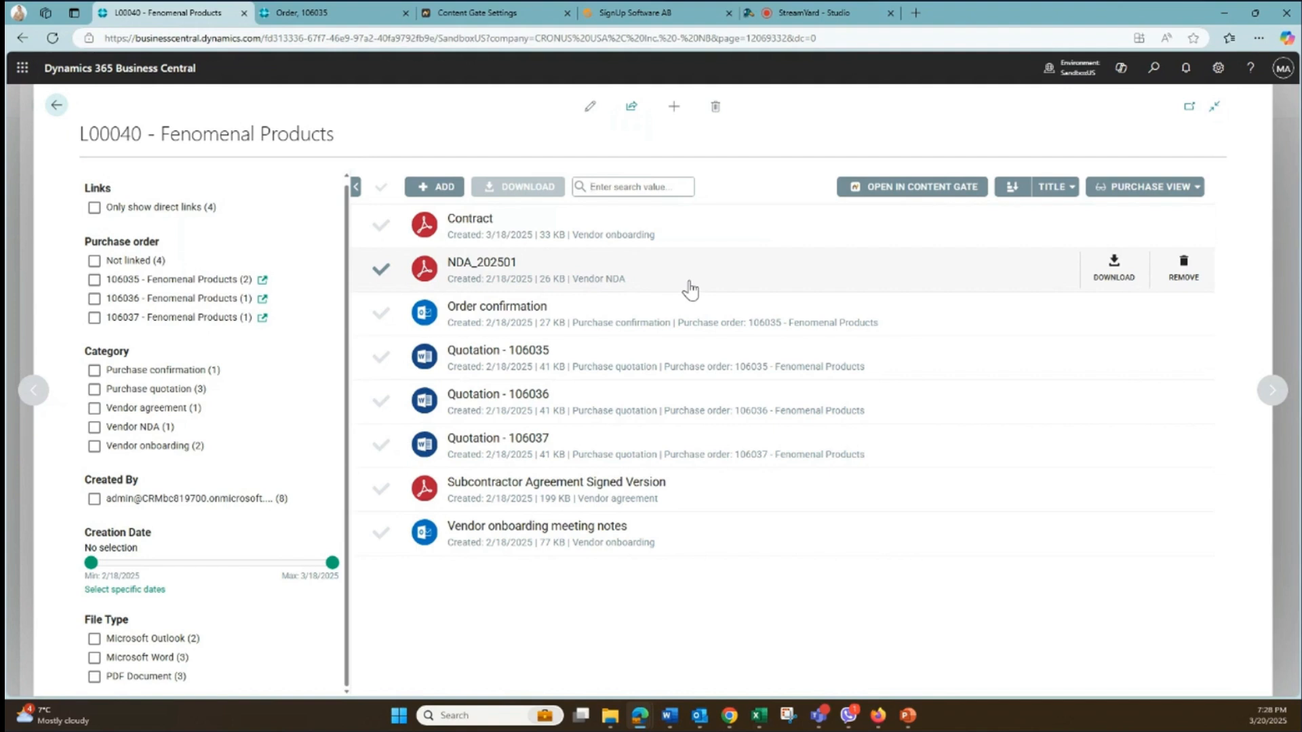
pyautogui.write('sub')
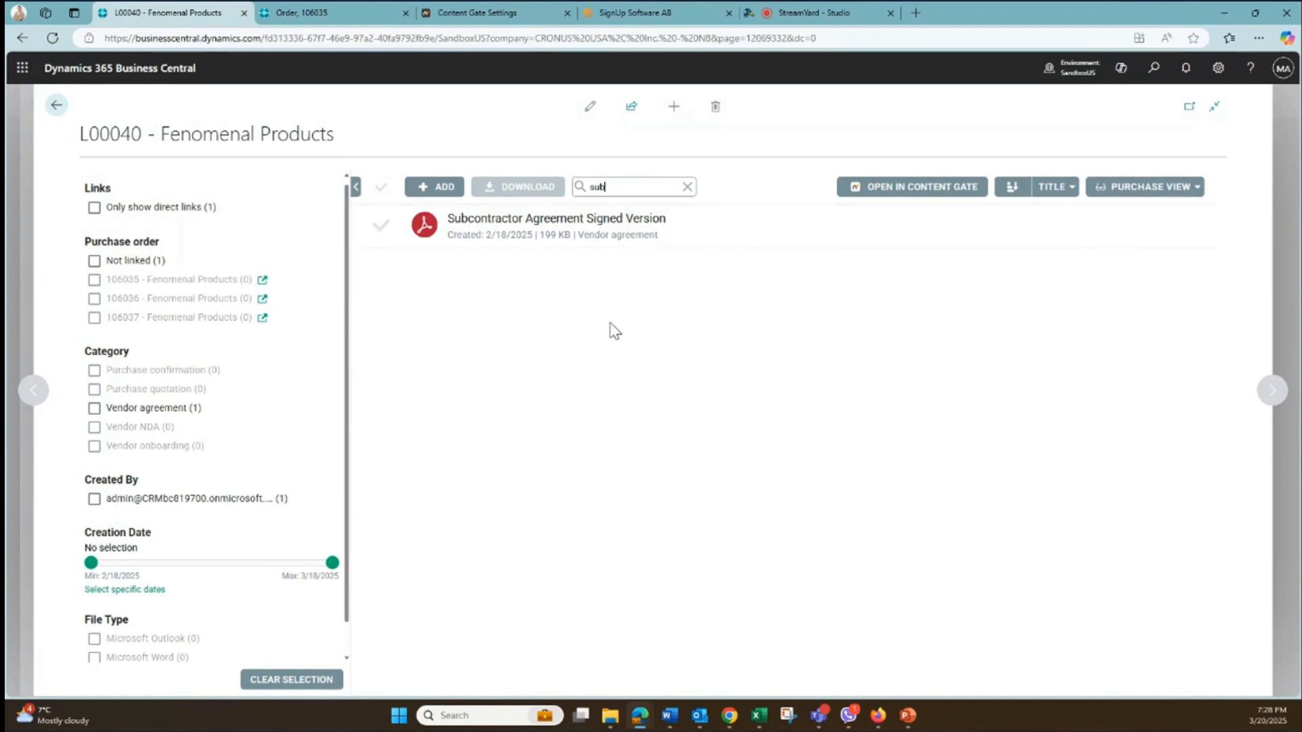
pyautogui.press('BackSpace')
pyautogui.press('BackSpace')
pyautogui.press('BackSpace')
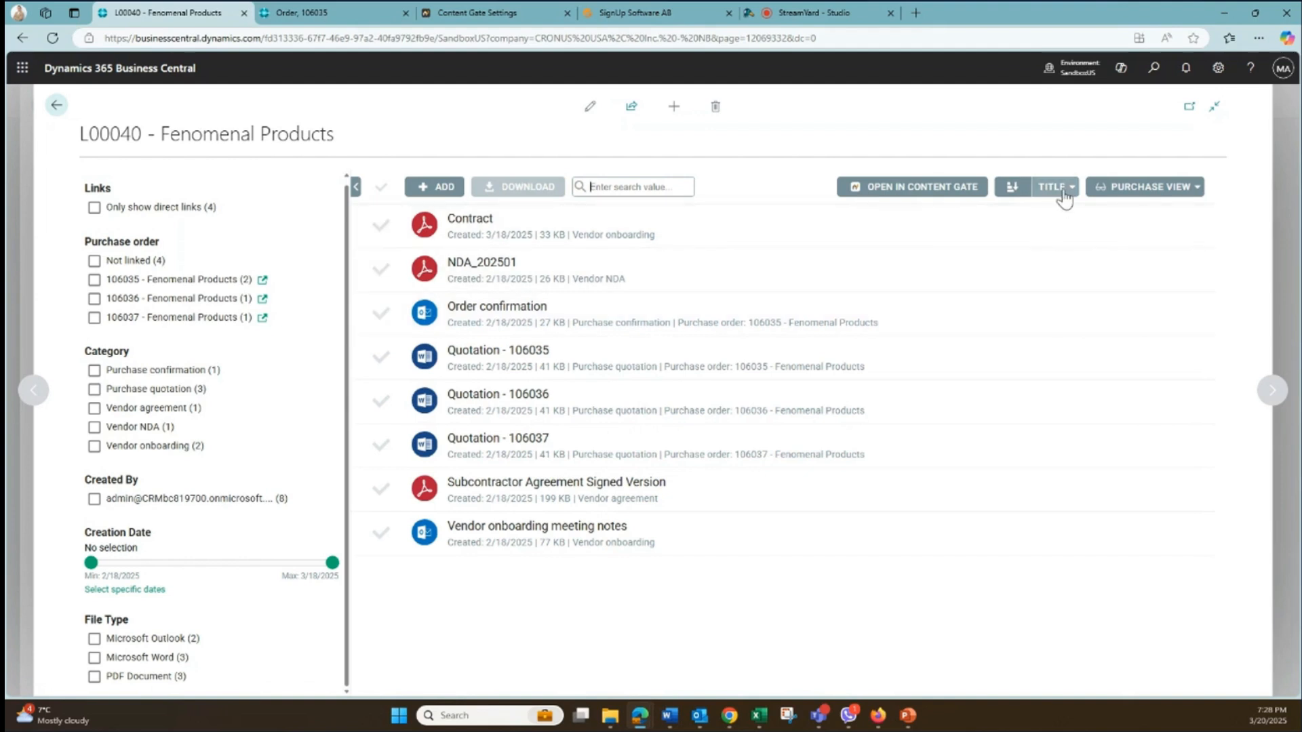
pyautogui.click(1064, 195)
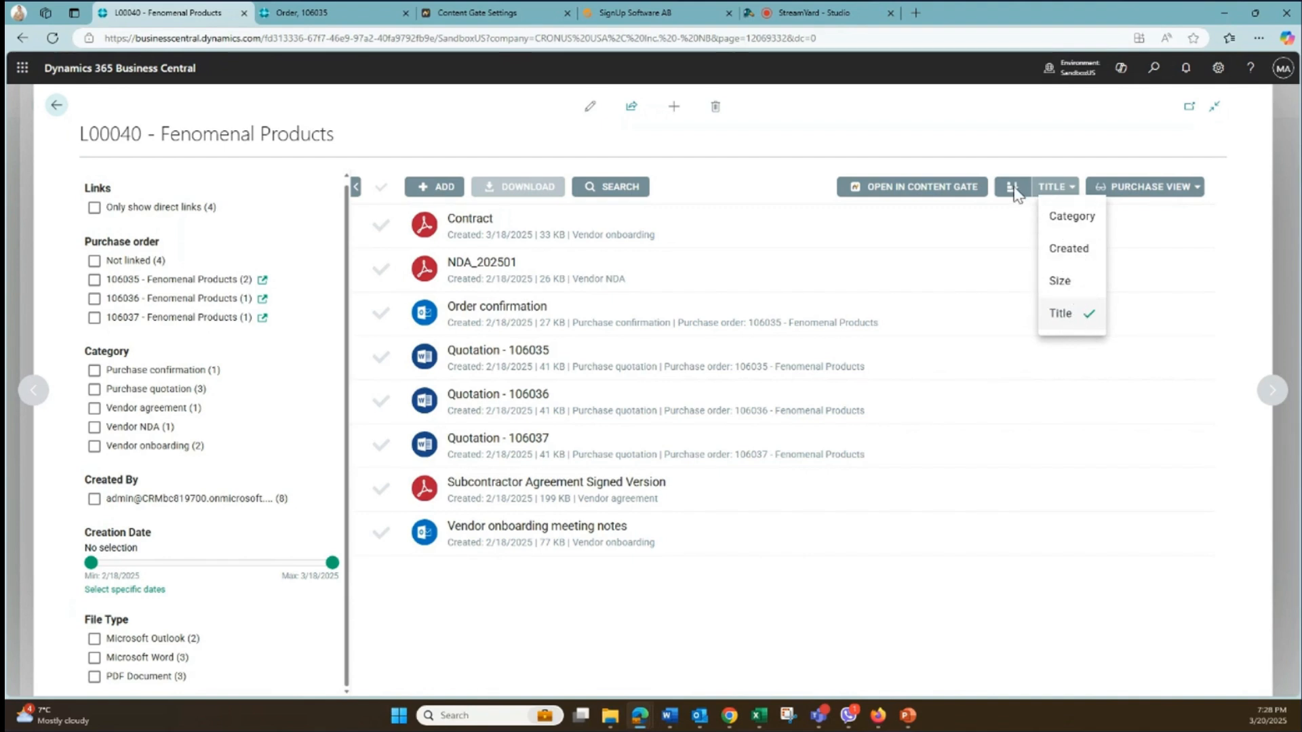
pyautogui.click(1051, 188)
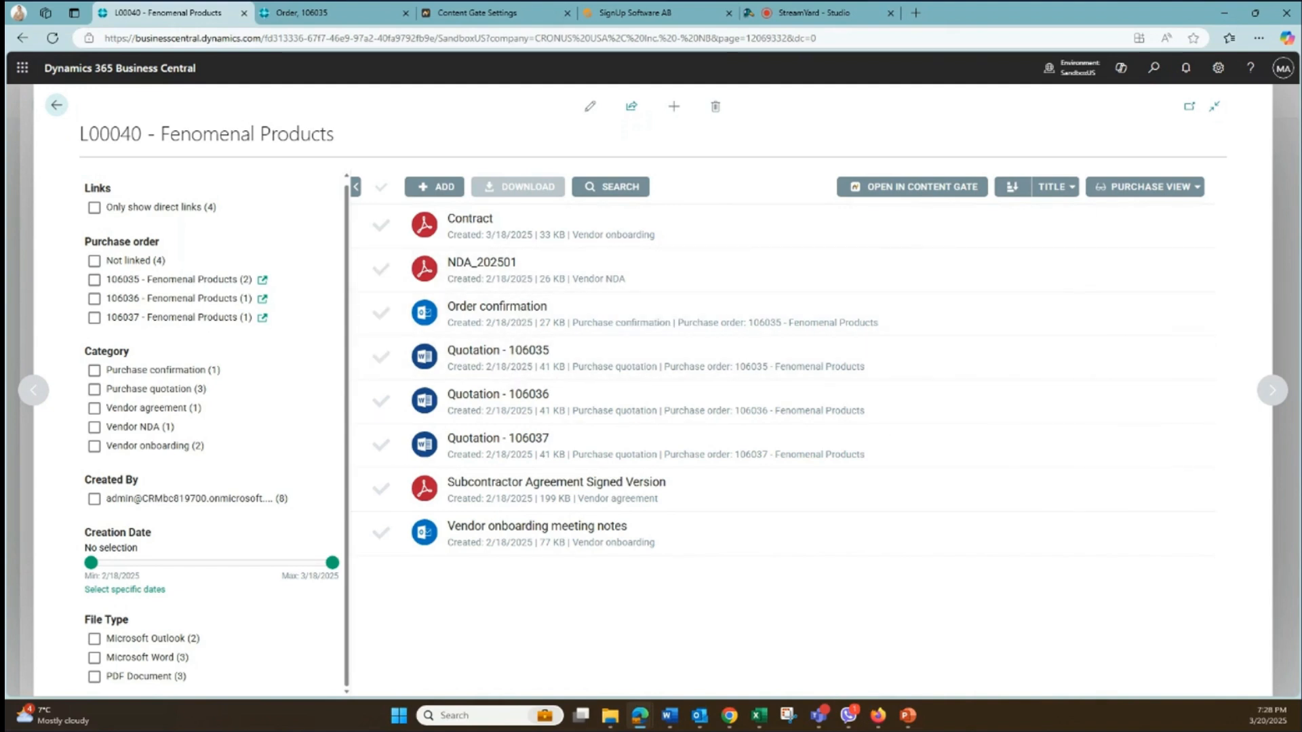
# - Upload the file to the vendor's documents as "Vendor onboarding part 2" in the Vendor onboarding category
pyautogui.moveTo(374, 213); pyautogui.dragTo(599, 343)
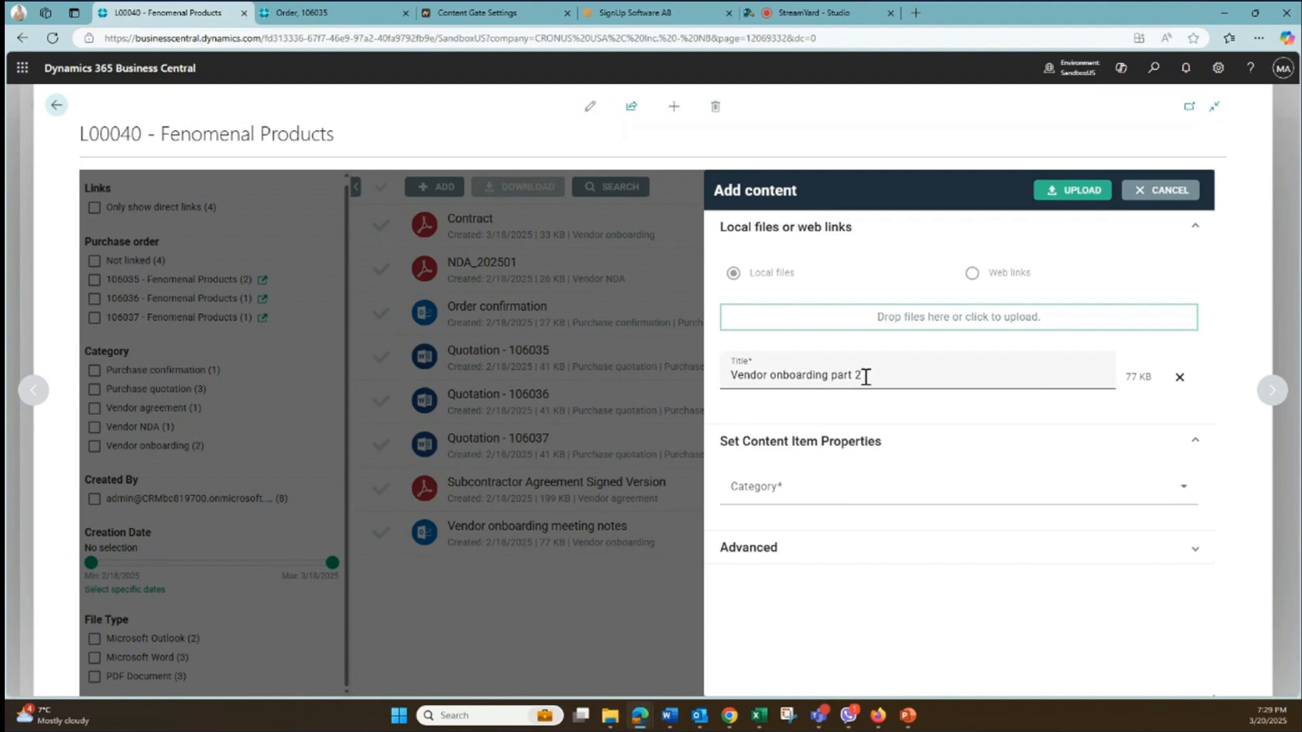
pyautogui.click(799, 500)
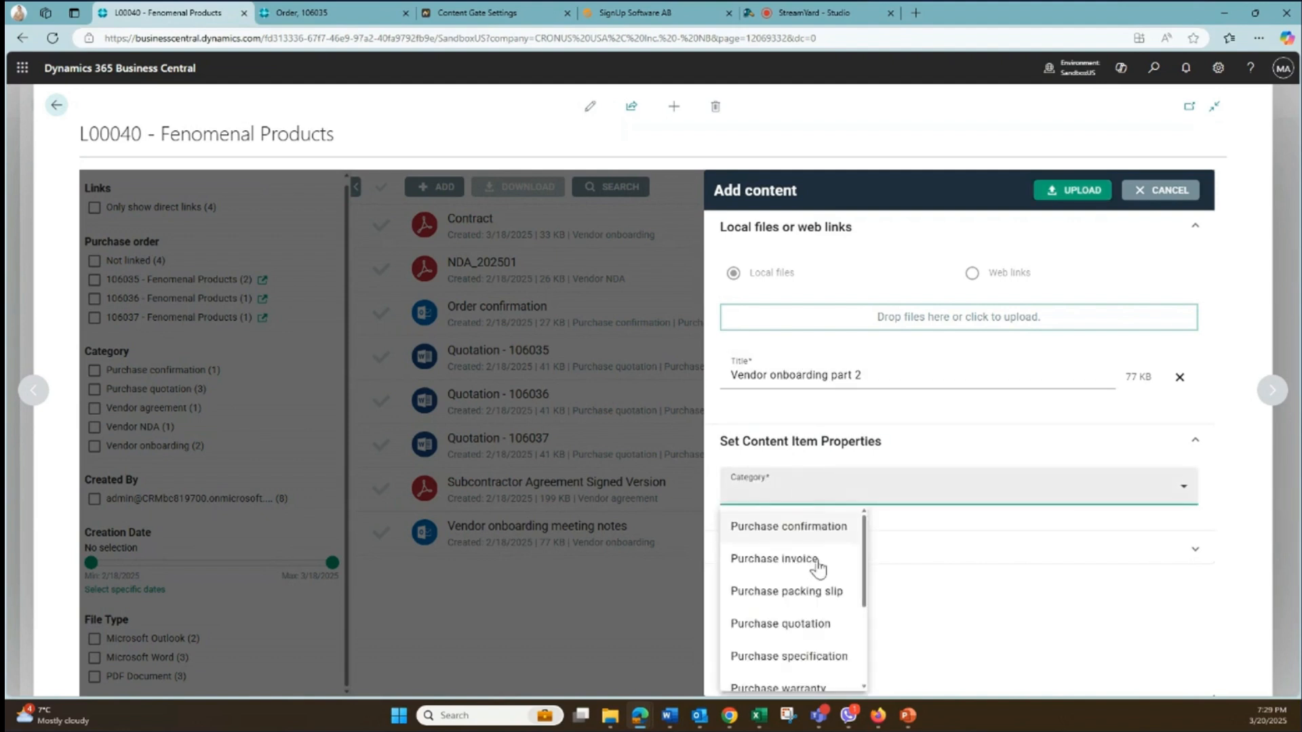
pyautogui.scroll(-2, 816, 580)
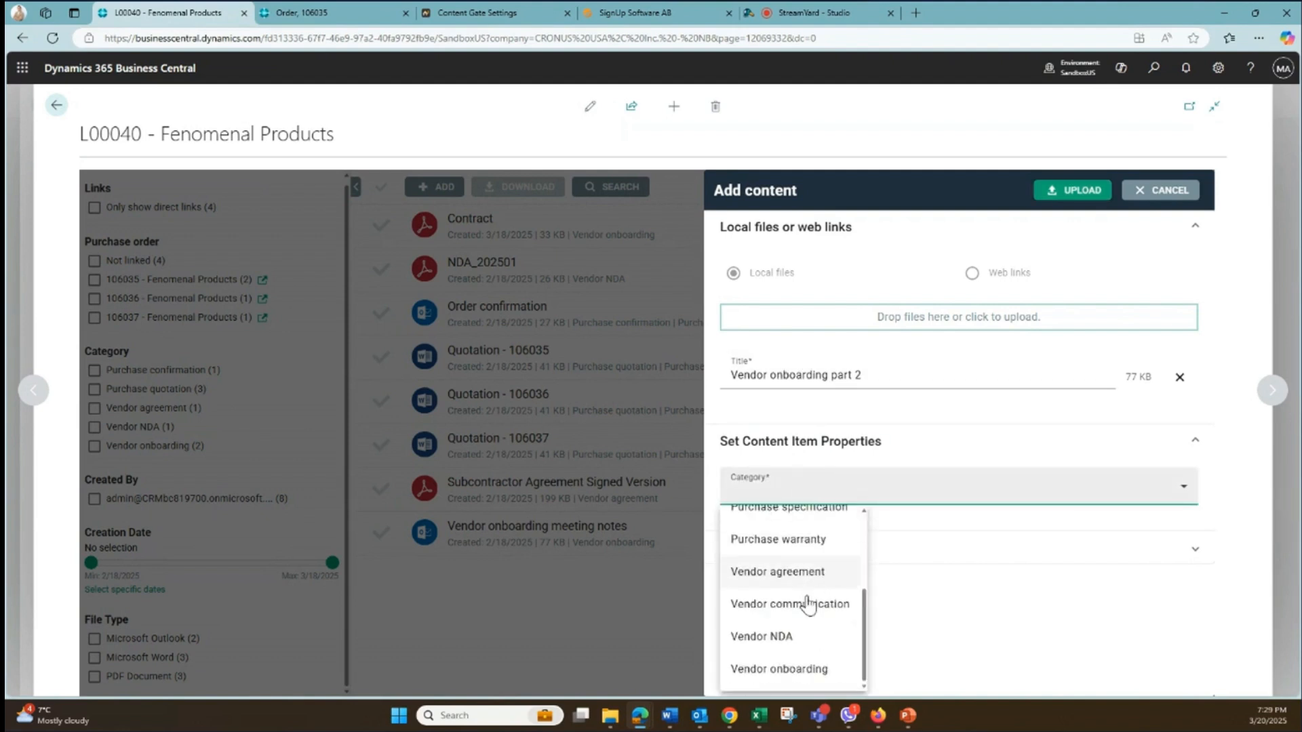
pyautogui.click(785, 671)
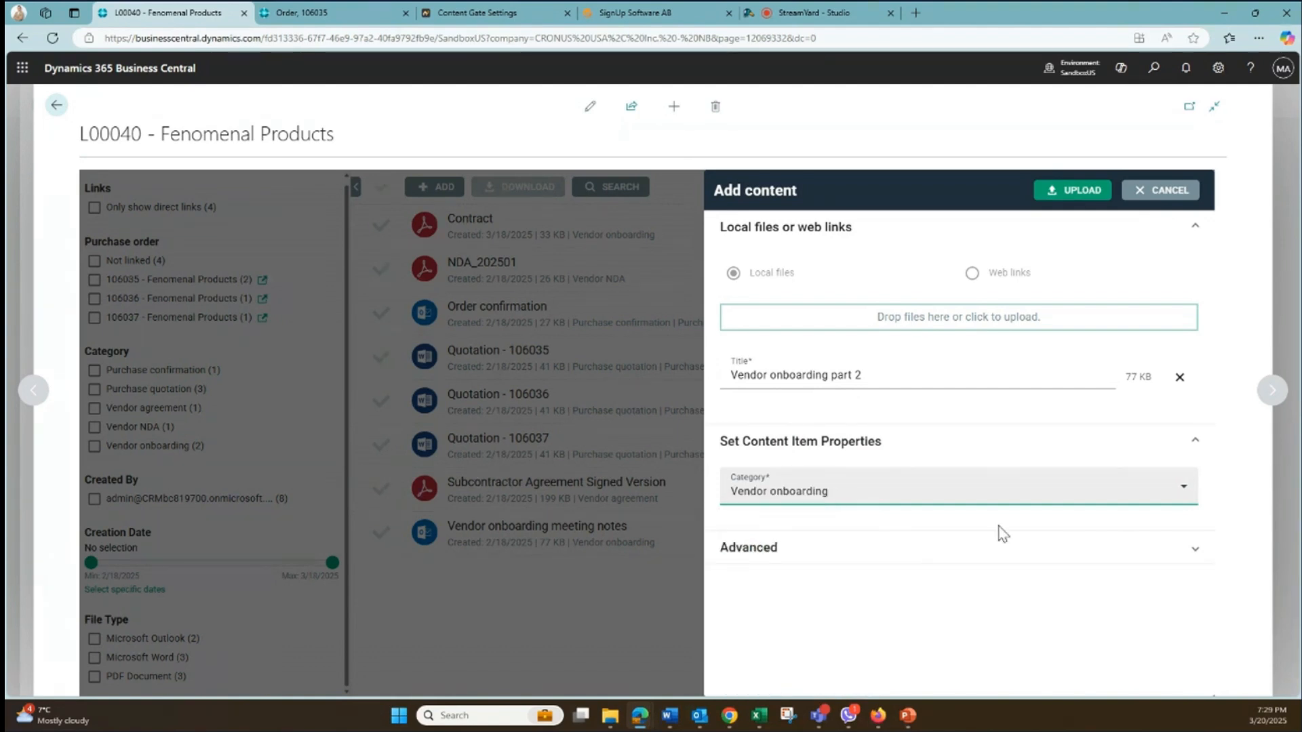
pyautogui.click(1079, 202)
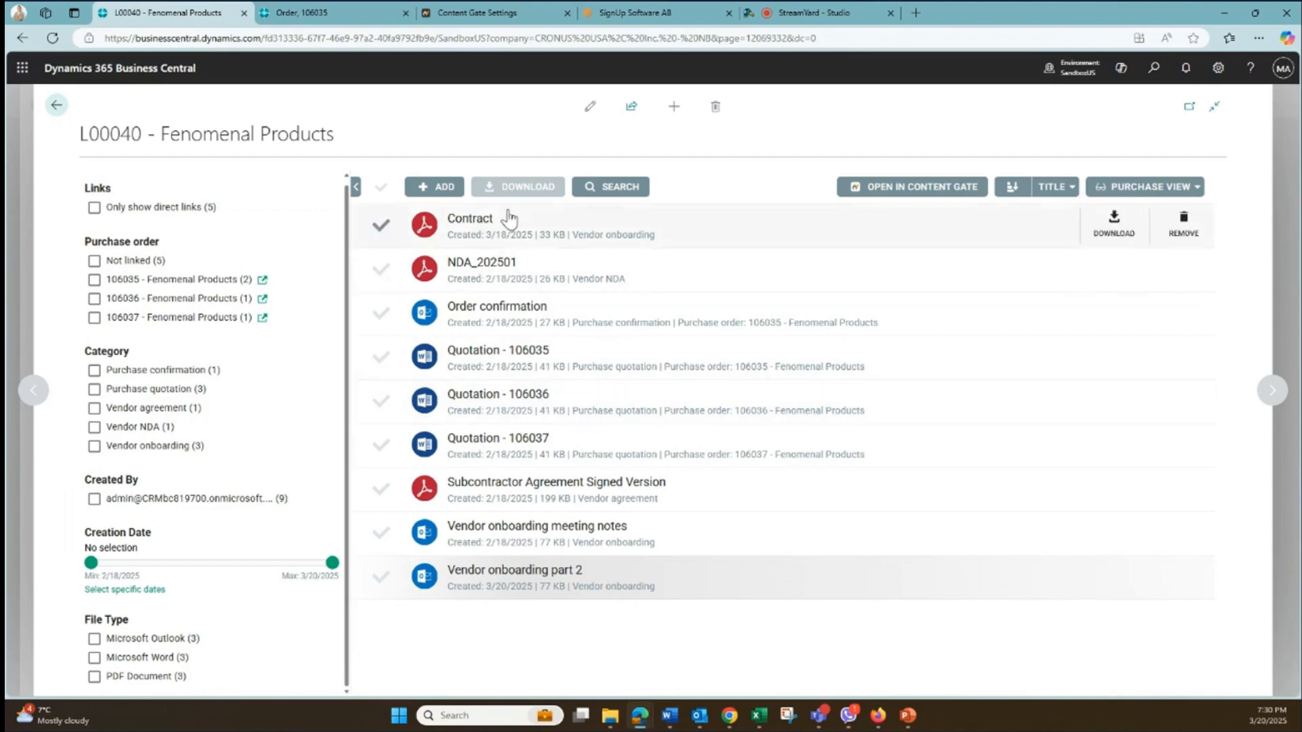
pyautogui.click(435, 186)
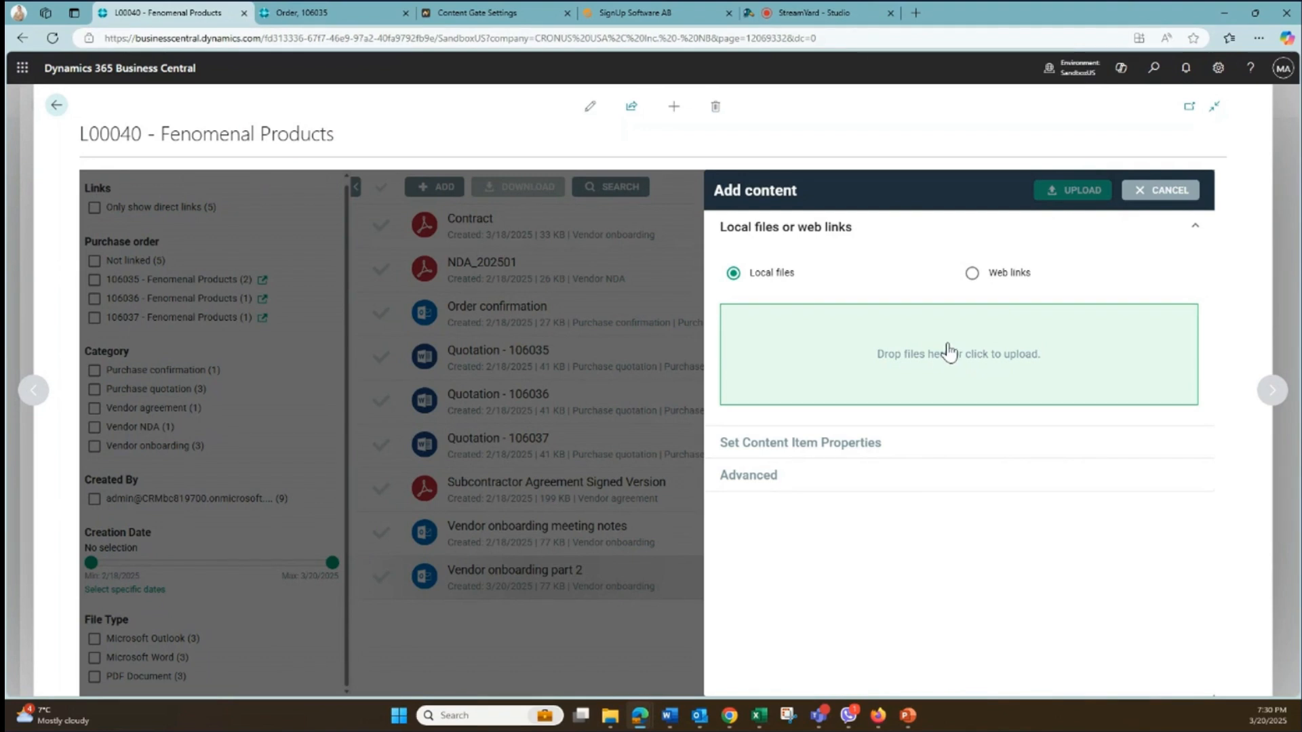
pyautogui.click(972, 273)
pyautogui.click(852, 328)
pyautogui.write('ww')
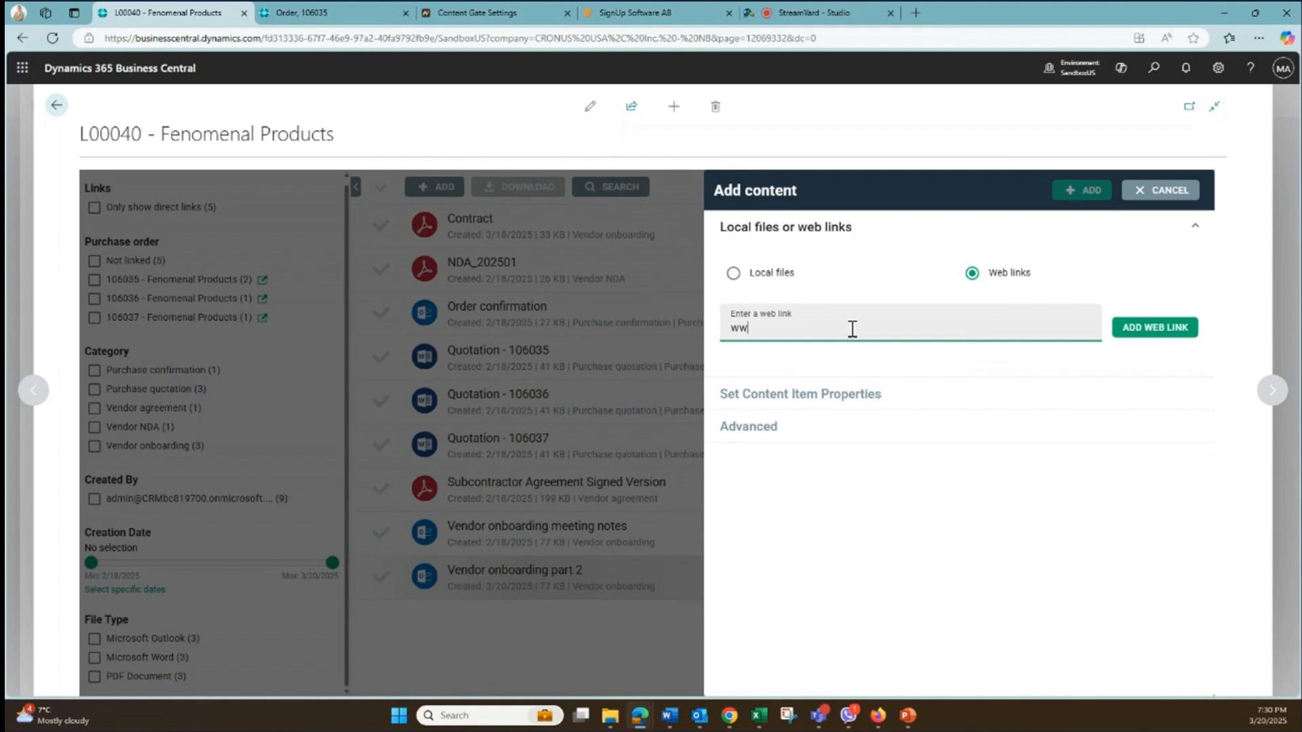
pyautogui.write('w.signupsoftware.com')
pyautogui.click(1163, 331)
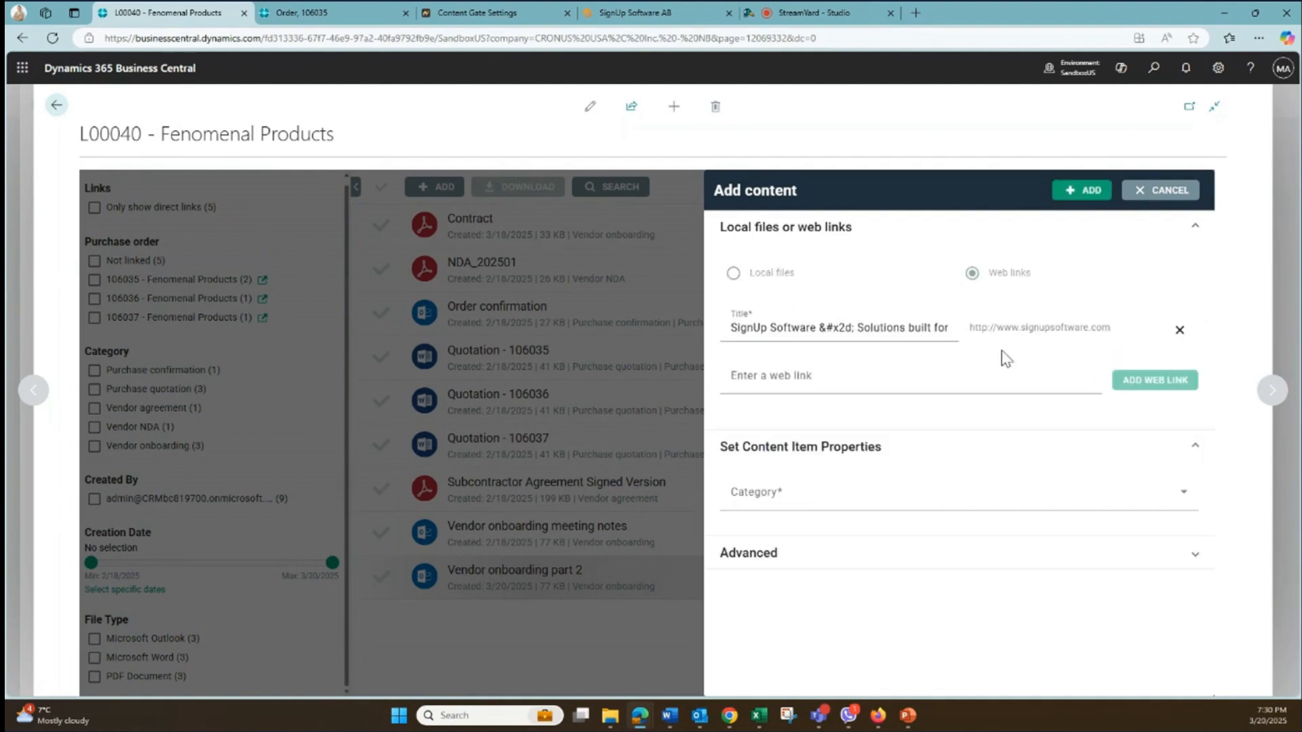
# - Shorten the web link's title to "SignUp Software", set its category to Vendor communication, and add it to the vendor
pyautogui.click(801, 336)
pyautogui.moveTo(818, 331); pyautogui.dragTo(974, 335)
pyautogui.press('BackSpace')
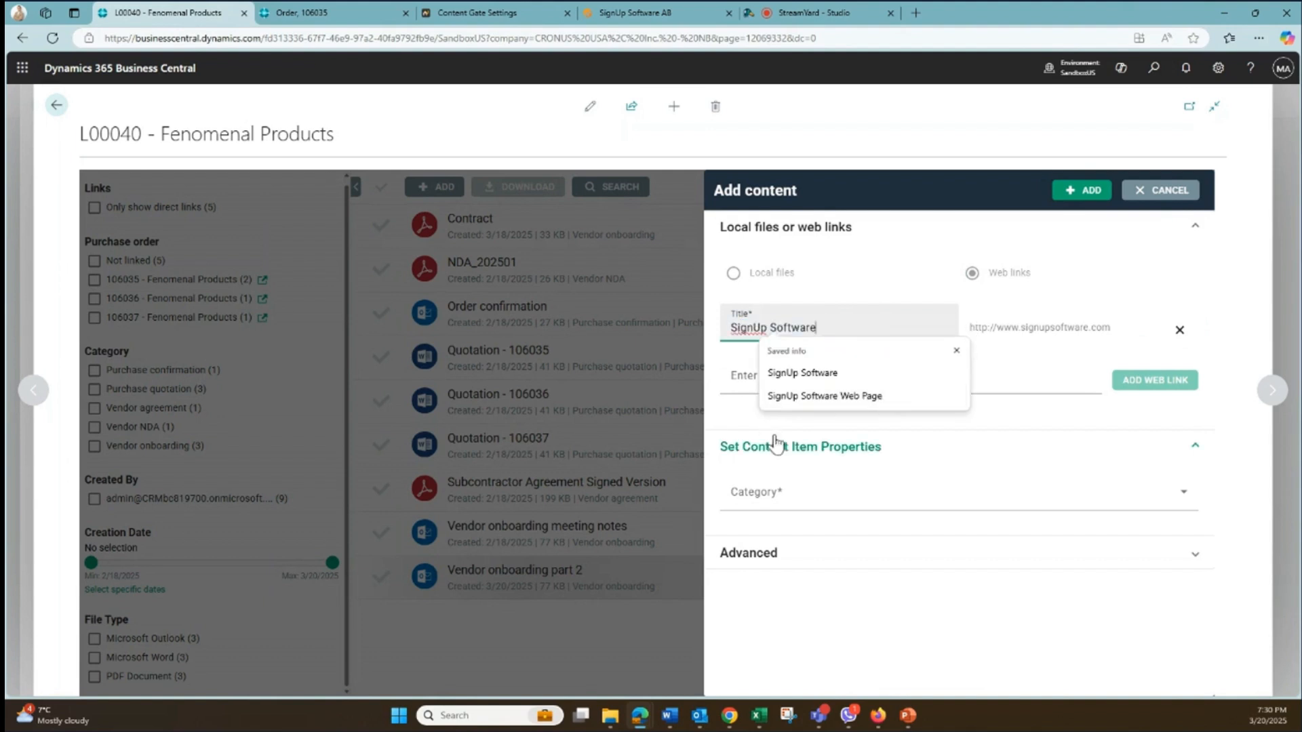
pyautogui.click(740, 377)
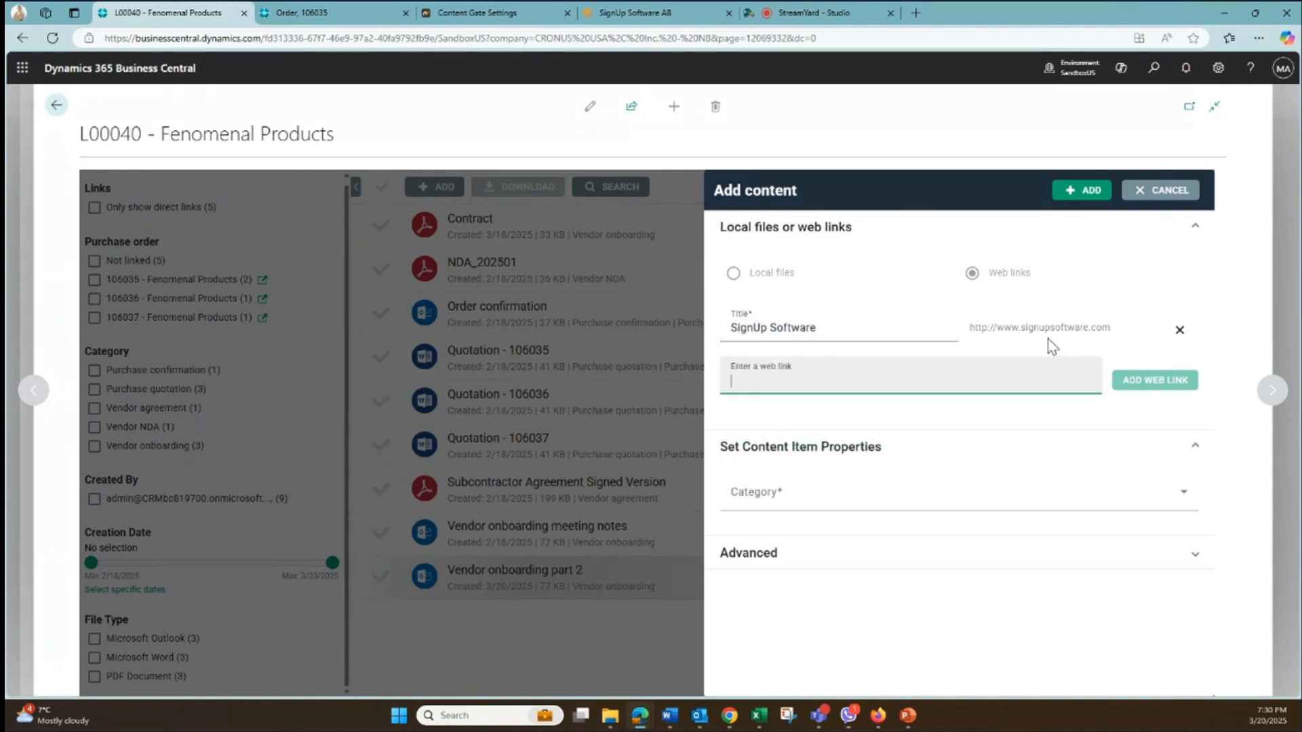
pyautogui.click(757, 507)
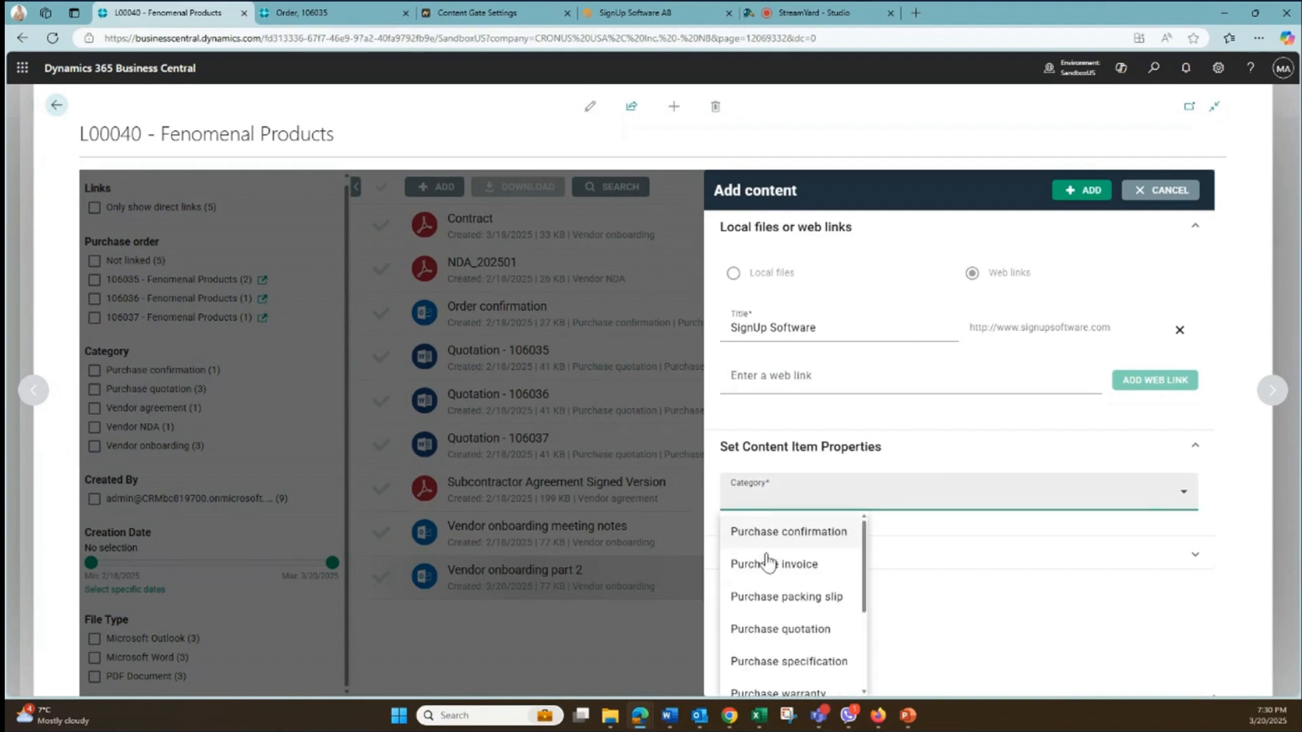
pyautogui.scroll(-2, 759, 611)
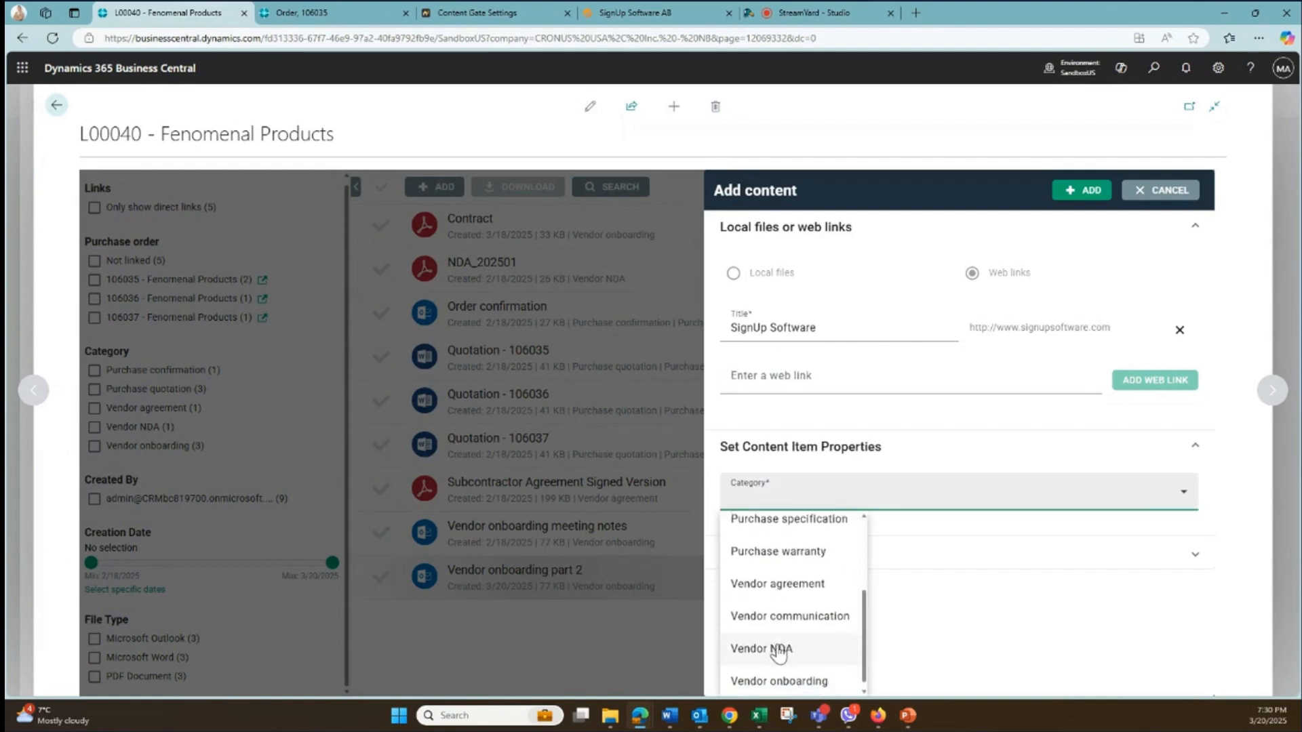
pyautogui.click(778, 619)
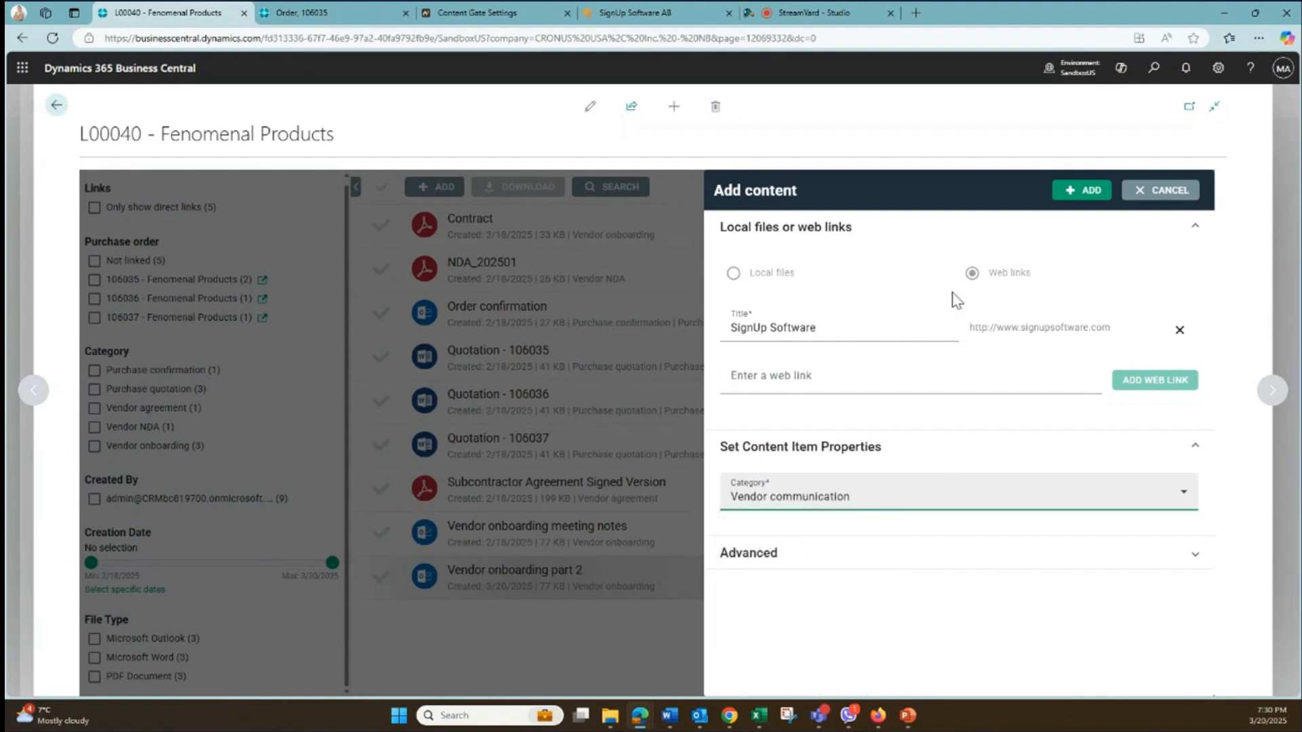
pyautogui.click(1084, 191)
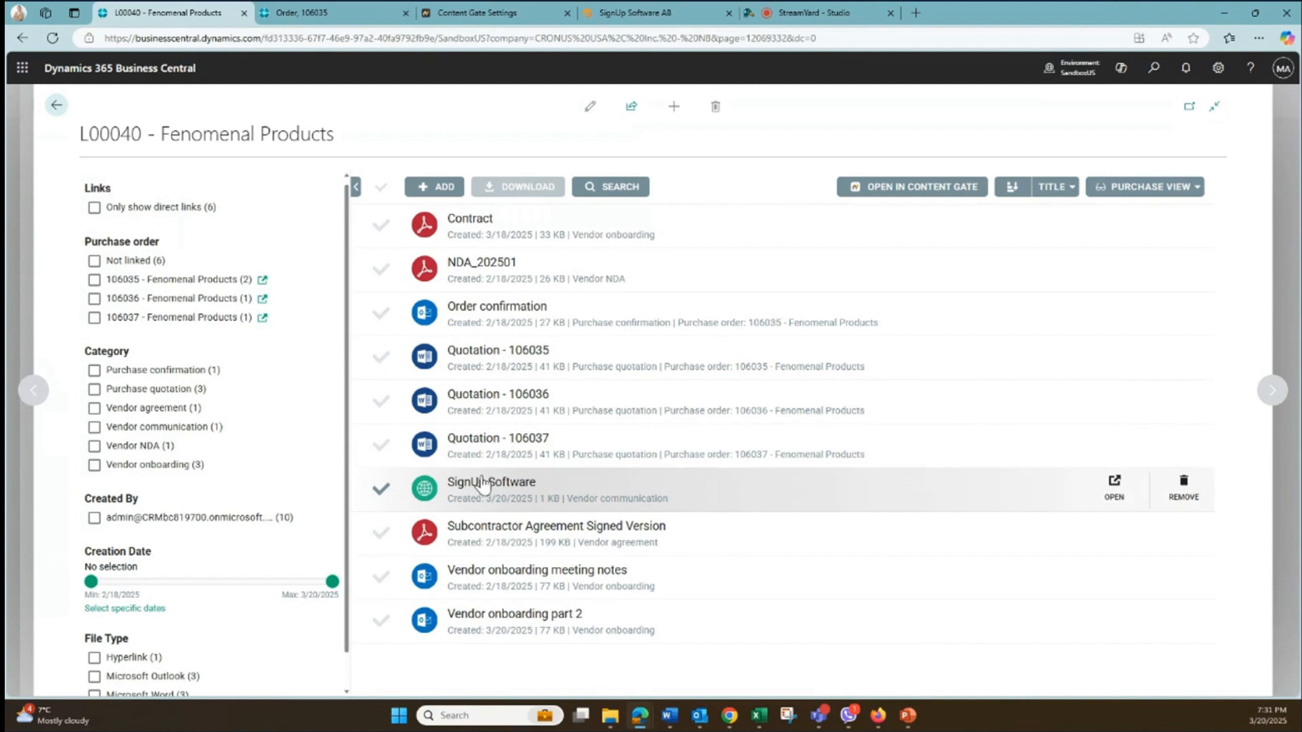
# - Select the first purchase quotation, Order confirmation and NDA_202501 together, then deselect all three documents
pyautogui.click(380, 358)
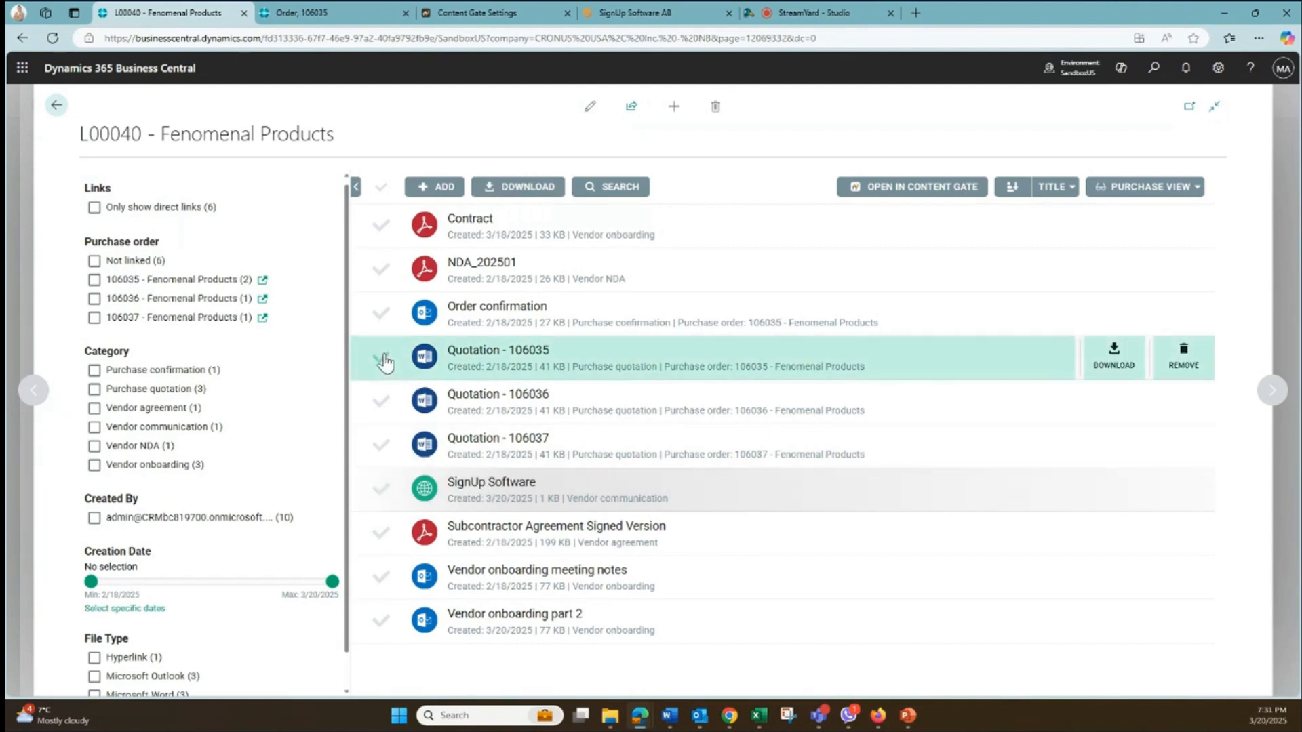
pyautogui.click(382, 314)
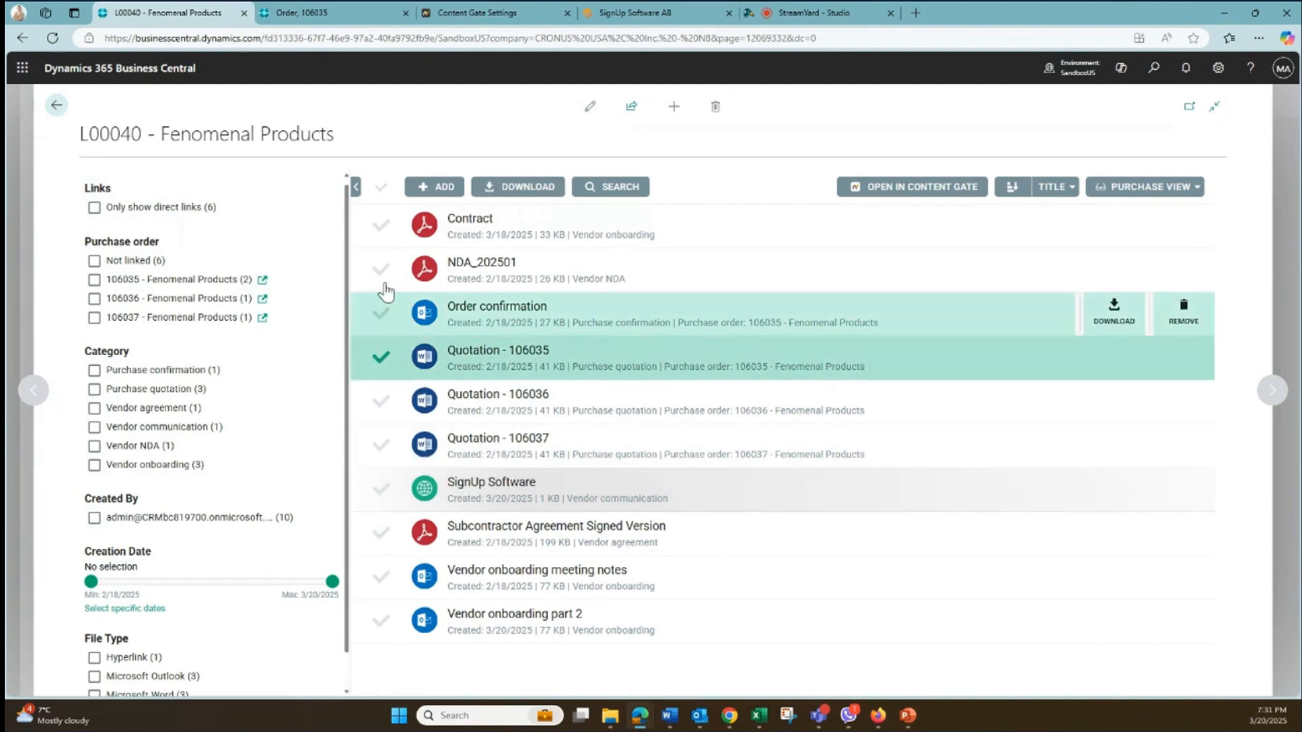
pyautogui.click(382, 271)
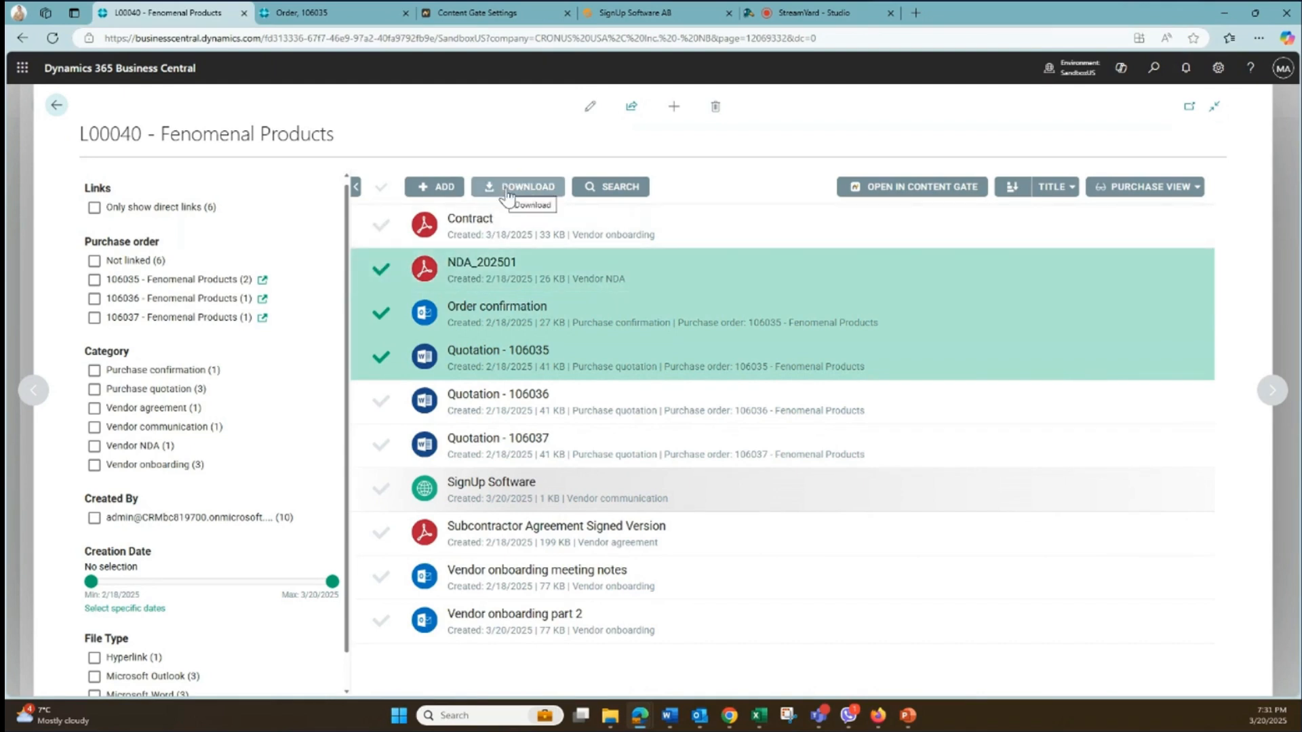
pyautogui.click(380, 270)
pyautogui.click(383, 315)
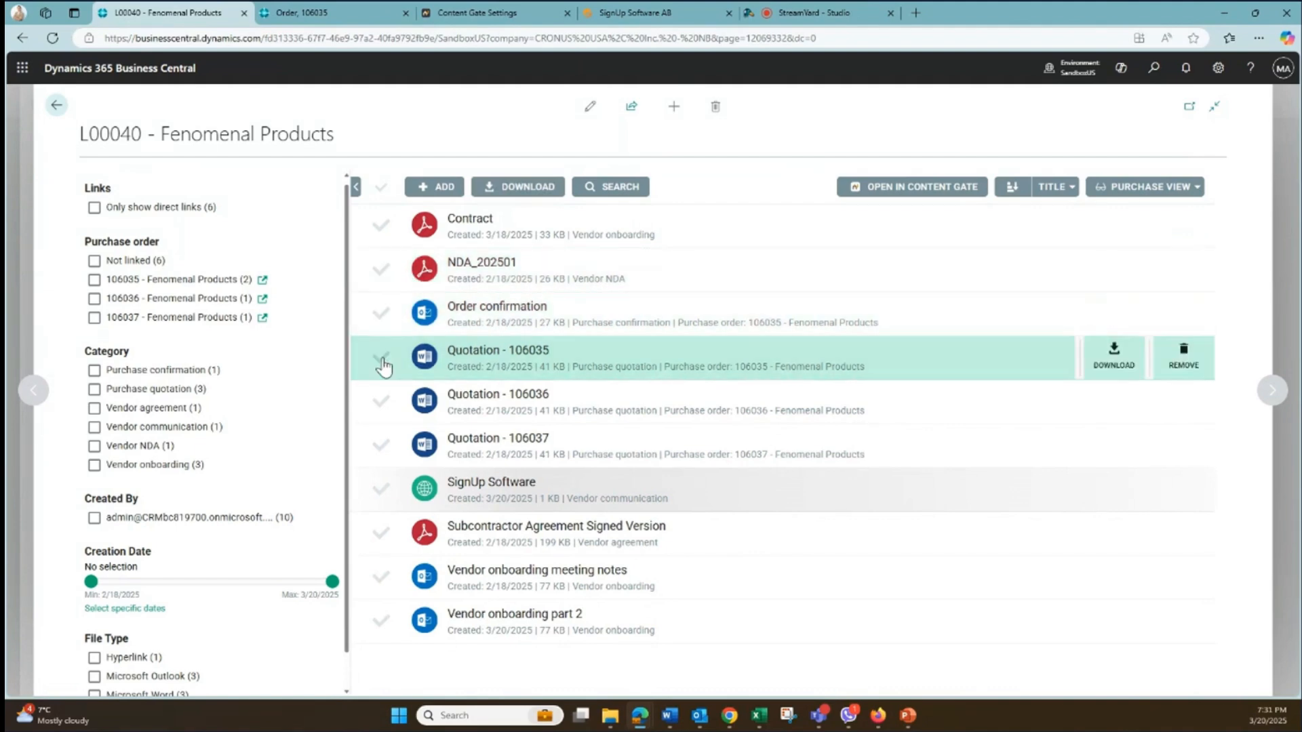
pyautogui.click(380, 358)
# - Open the Subcontractor Agreement Signed Version document and review its title and category properties, system details and linked business entities
pyautogui.click(579, 545)
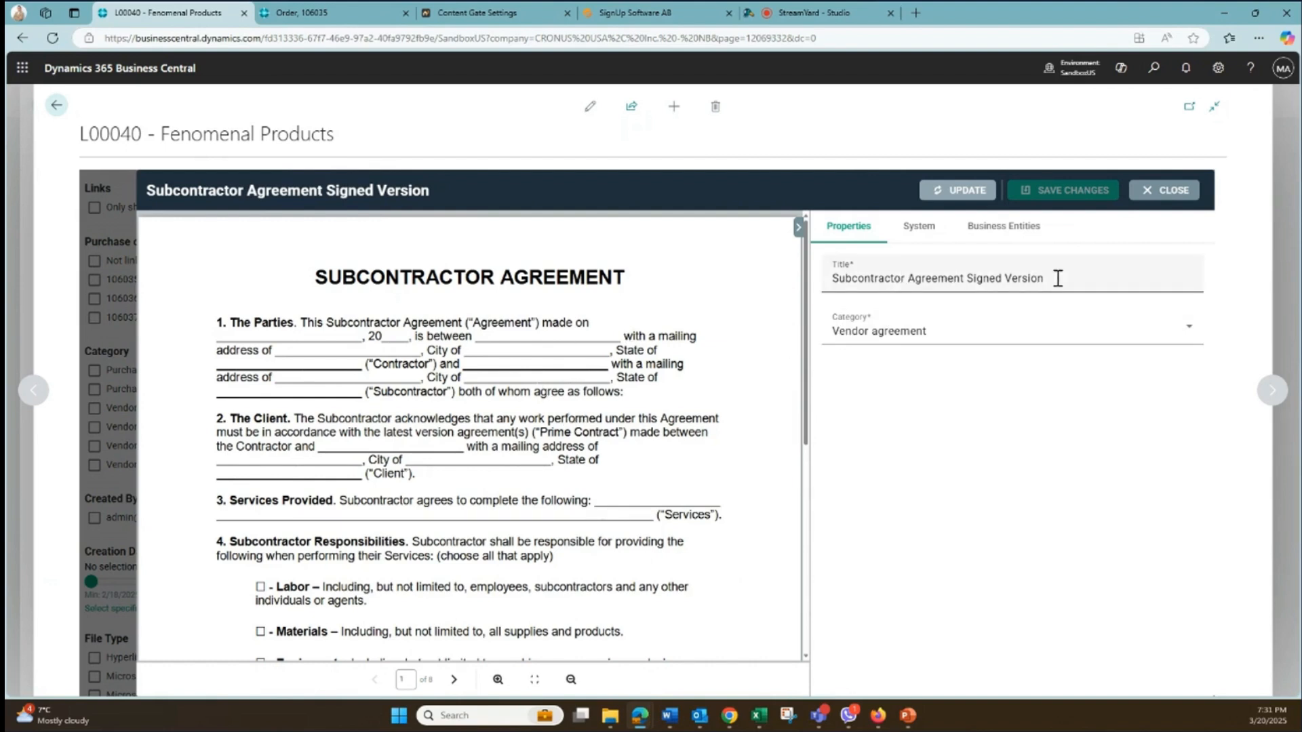
pyautogui.moveTo(1055, 278); pyautogui.dragTo(784, 283)
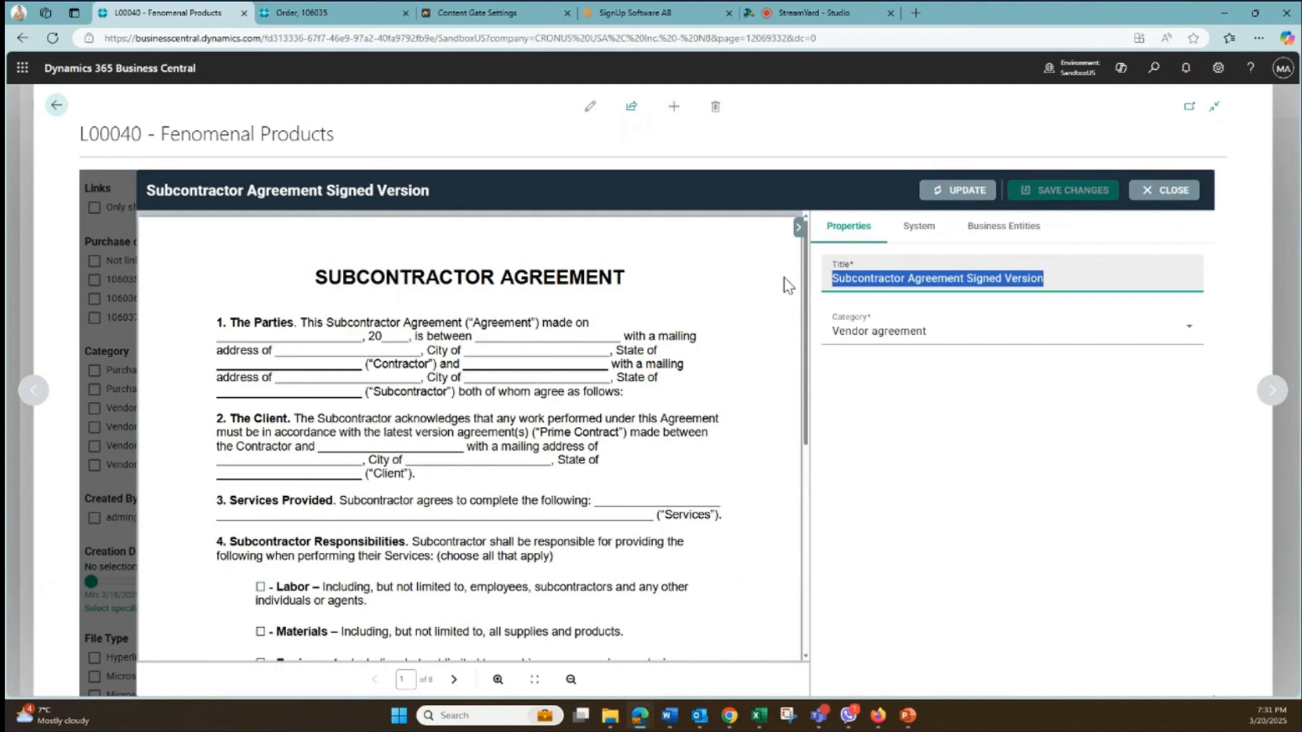
pyautogui.click(956, 339)
pyautogui.click(963, 339)
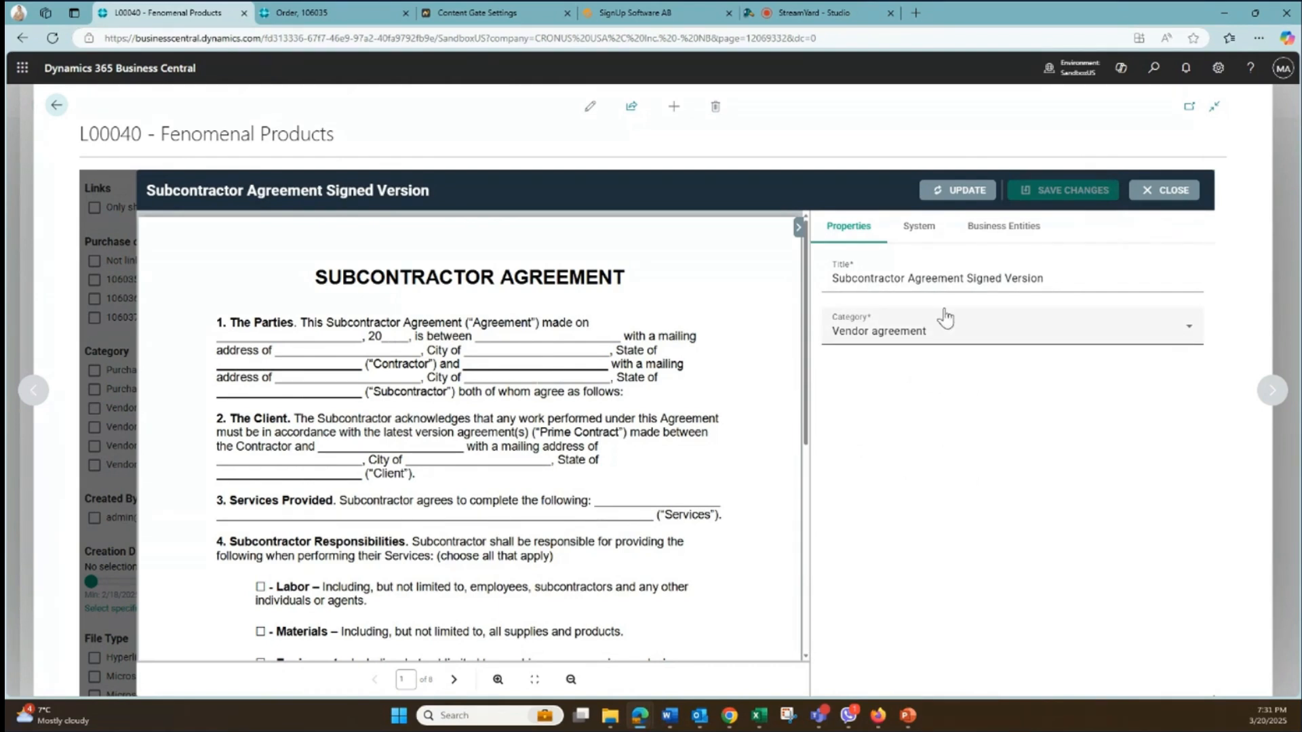
pyautogui.click(926, 233)
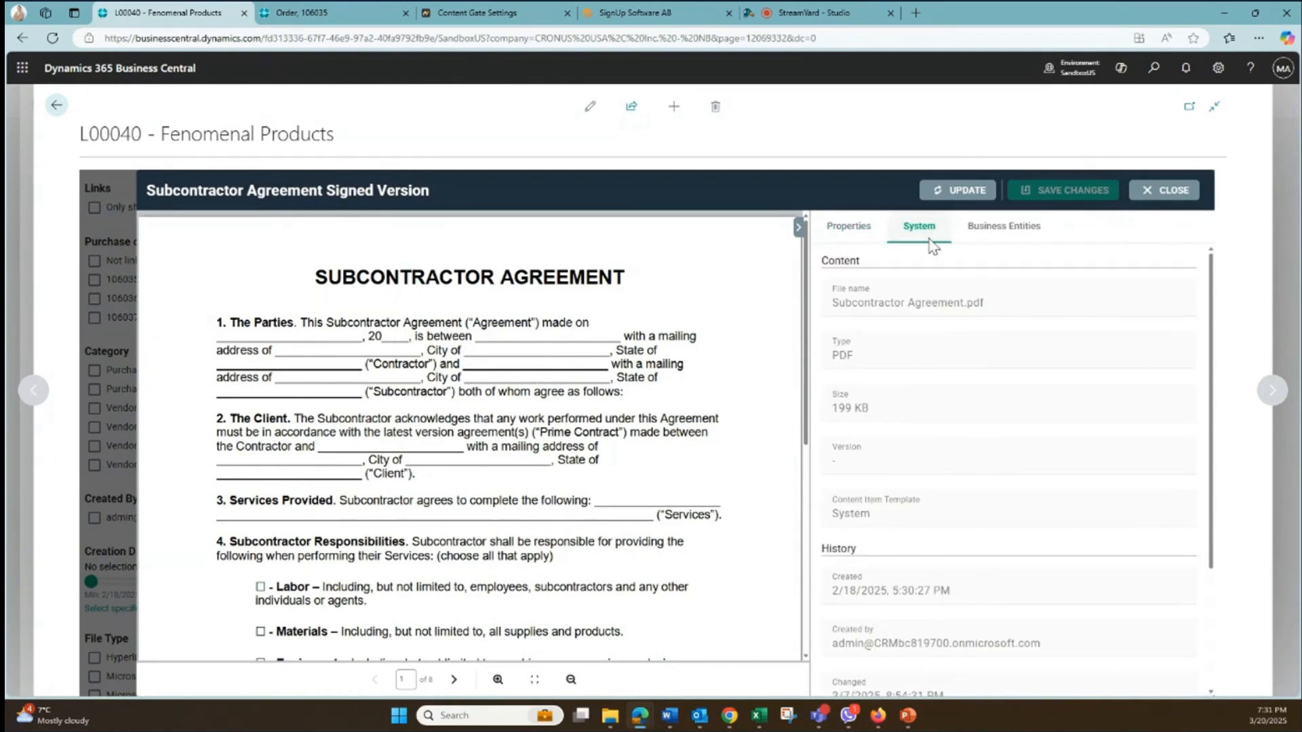
pyautogui.click(976, 239)
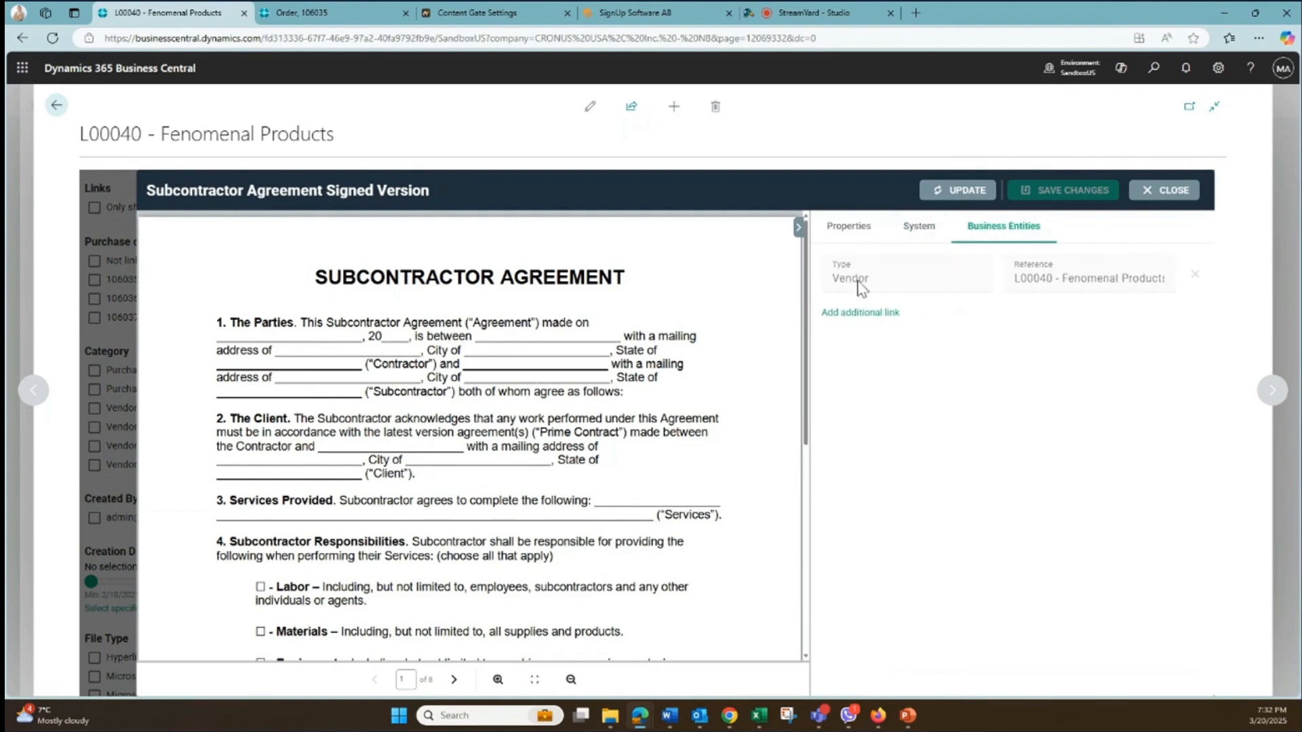
pyautogui.click(844, 234)
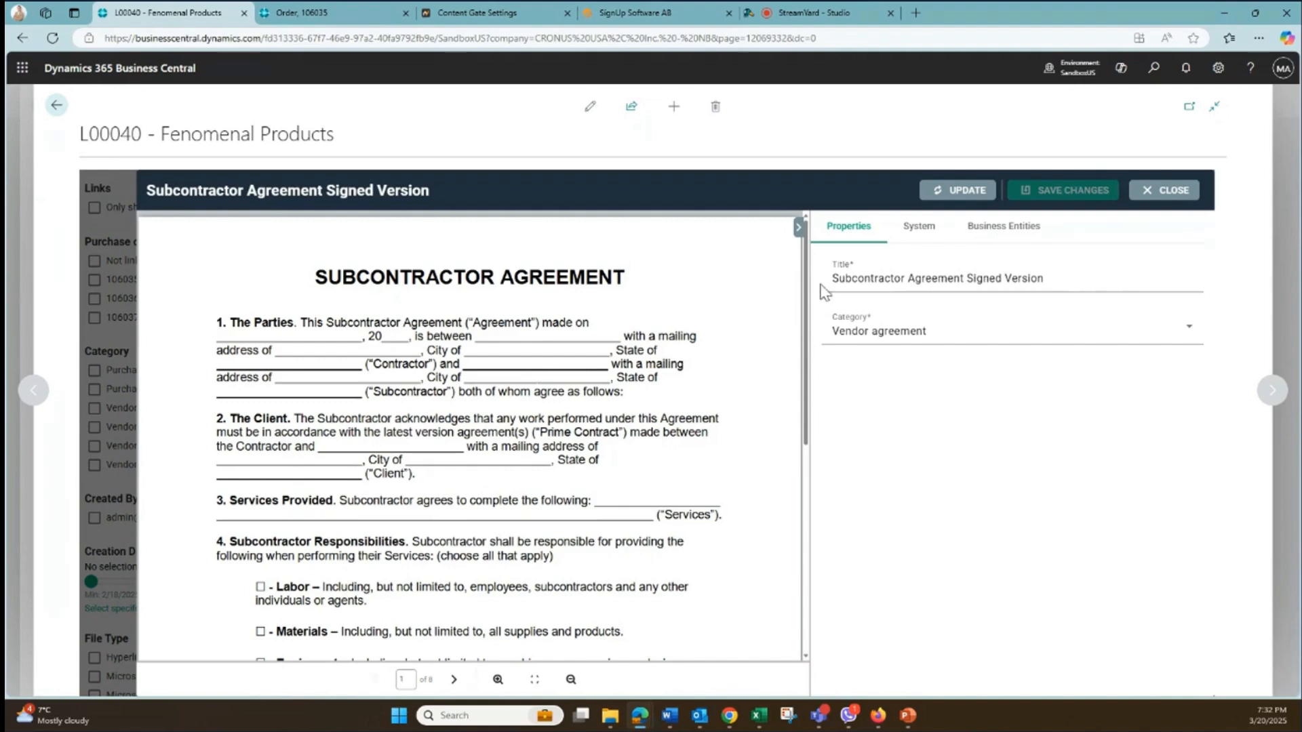
# - View the file update option for the subcontractor agreement, dismiss it without replacing the file, and close the document
pyautogui.click(946, 198)
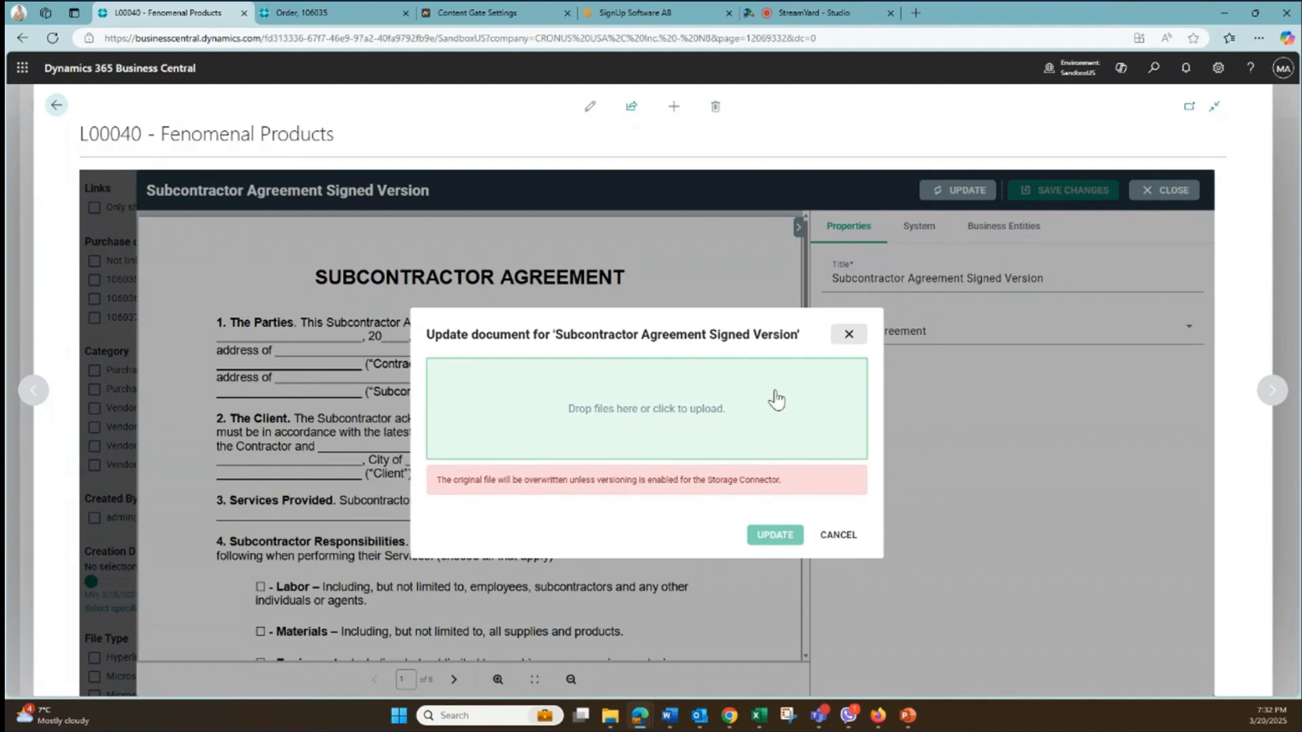
pyautogui.click(848, 334)
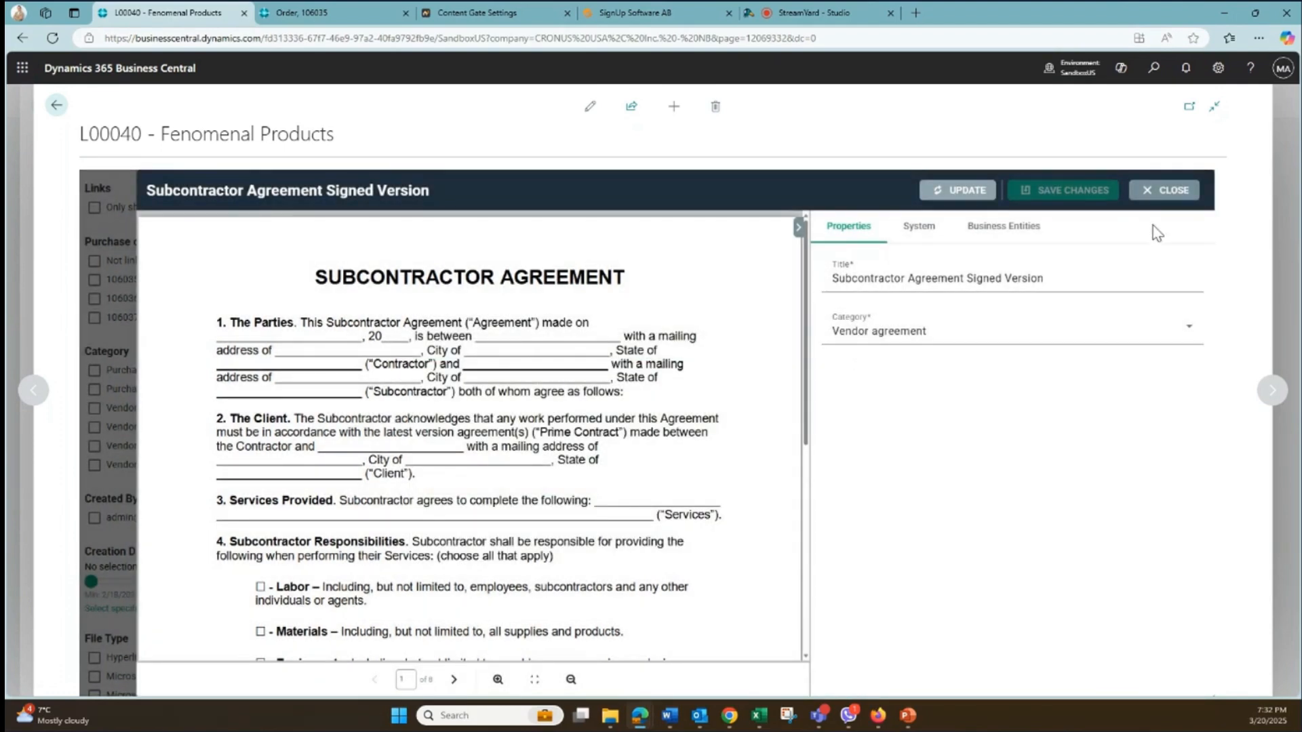
pyautogui.click(1161, 202)
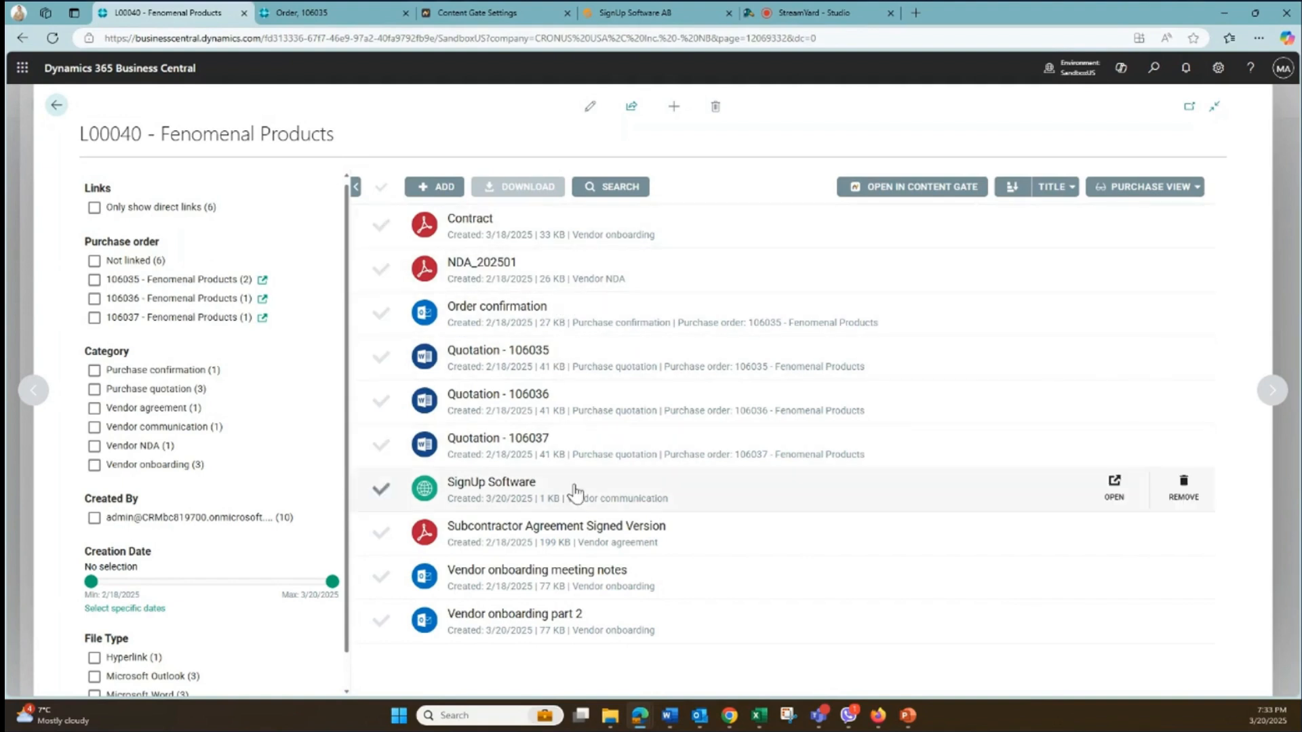
# - Filter the vendor's documents by the first linked purchase order, then by the second, and clear the filters
pyautogui.click(94, 281)
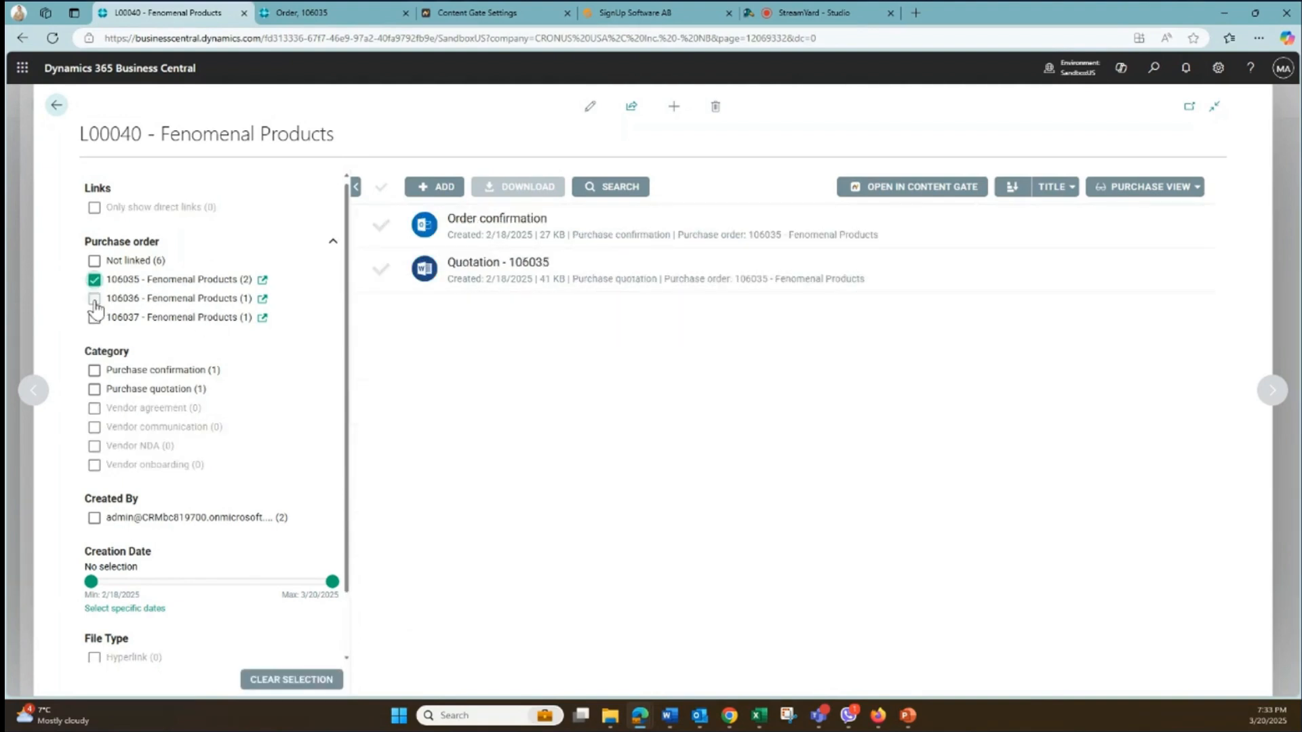
pyautogui.click(94, 300)
pyautogui.click(94, 279)
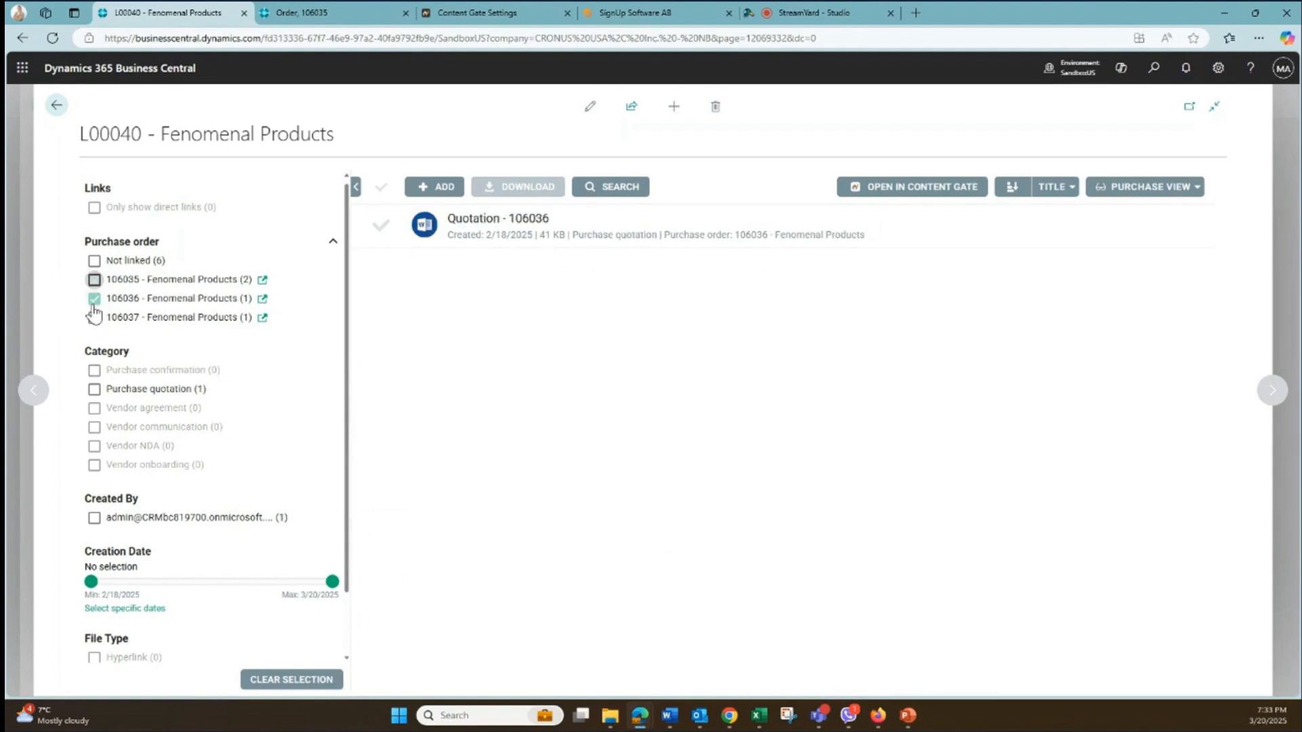
pyautogui.click(94, 299)
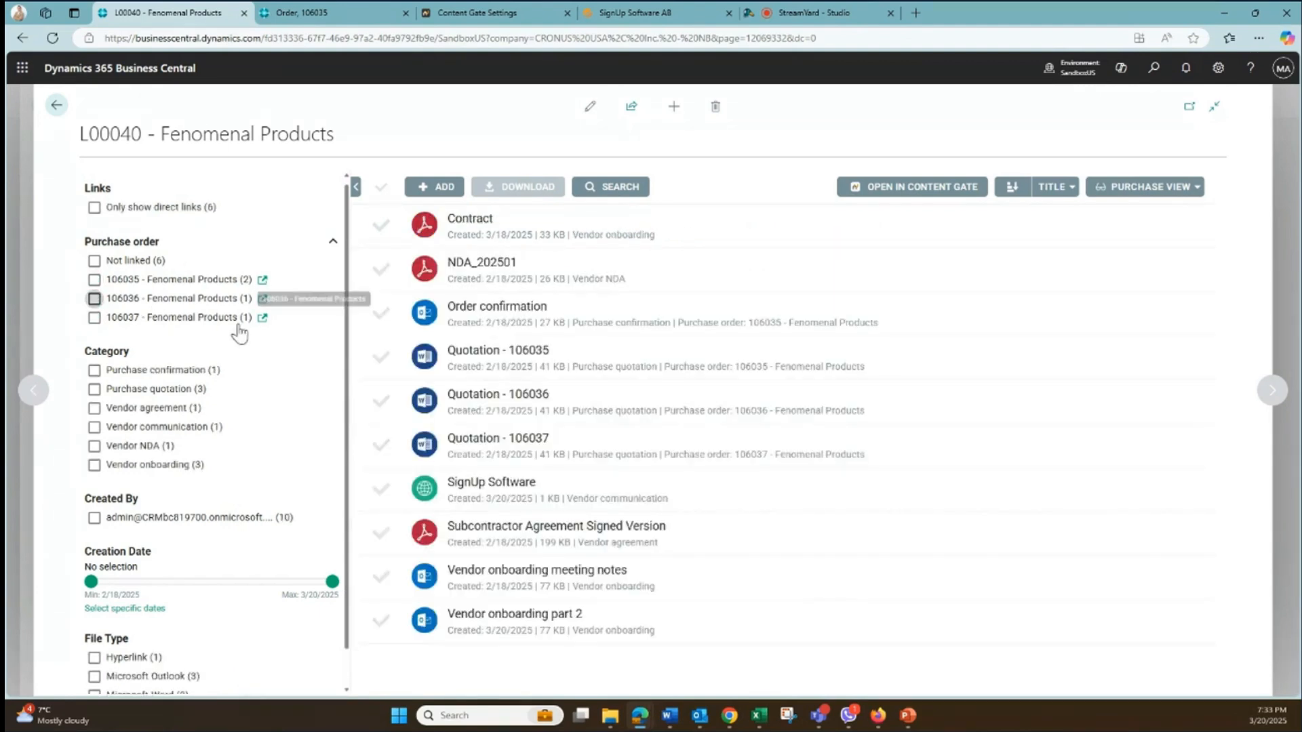
# - Leave the vendor's documents and card, and open the customer list
pyautogui.click(48, 113)
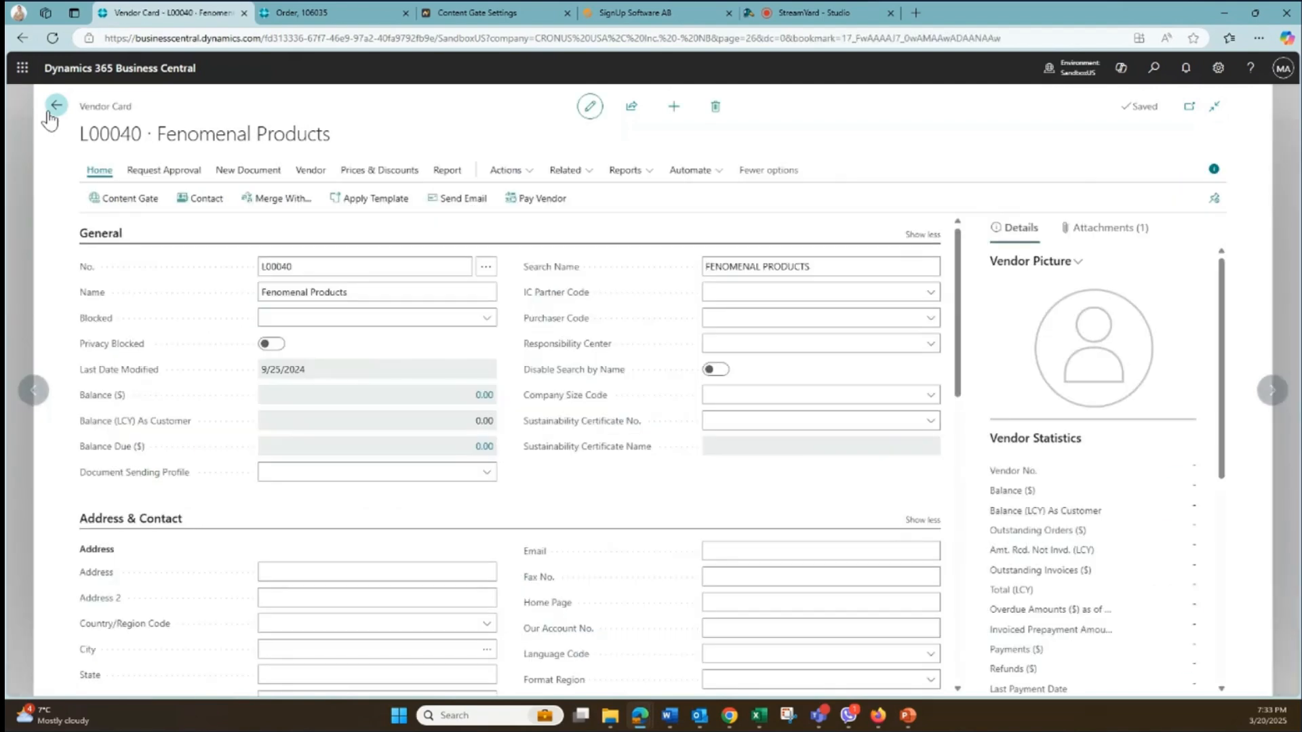
pyautogui.click(50, 116)
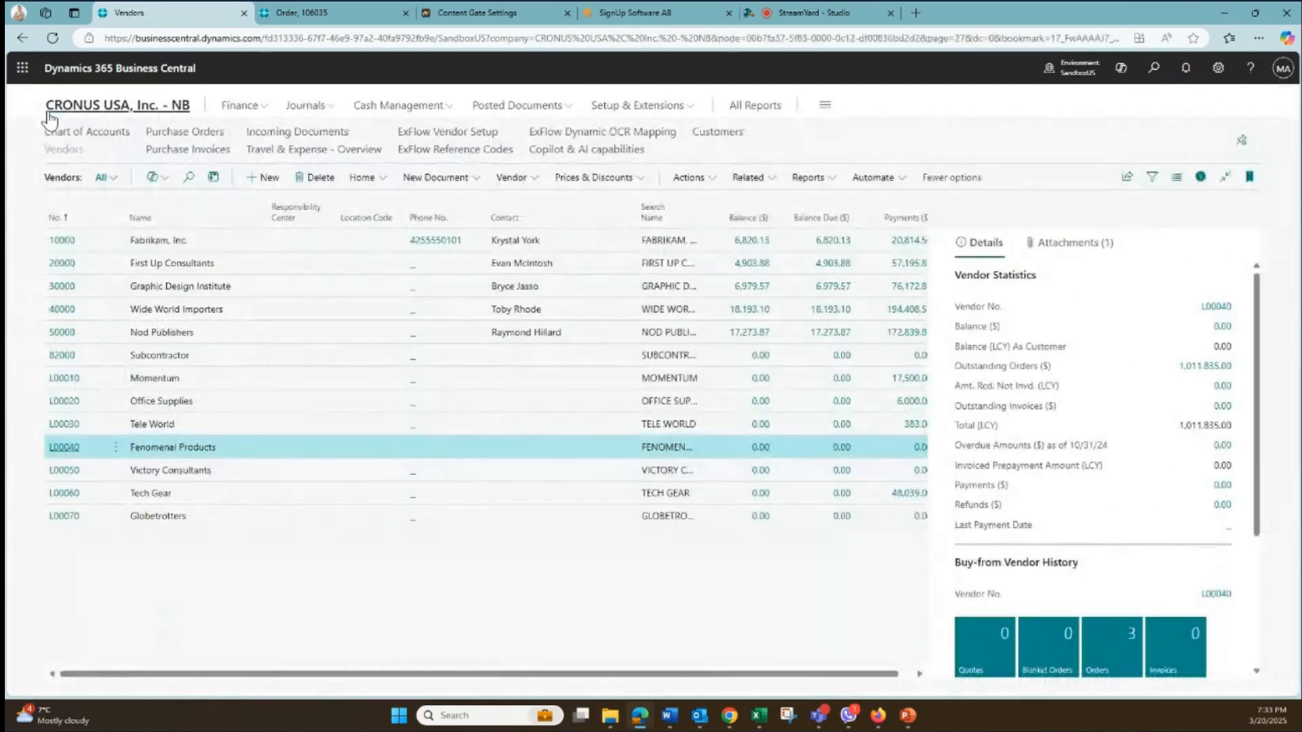
pyautogui.click(49, 116)
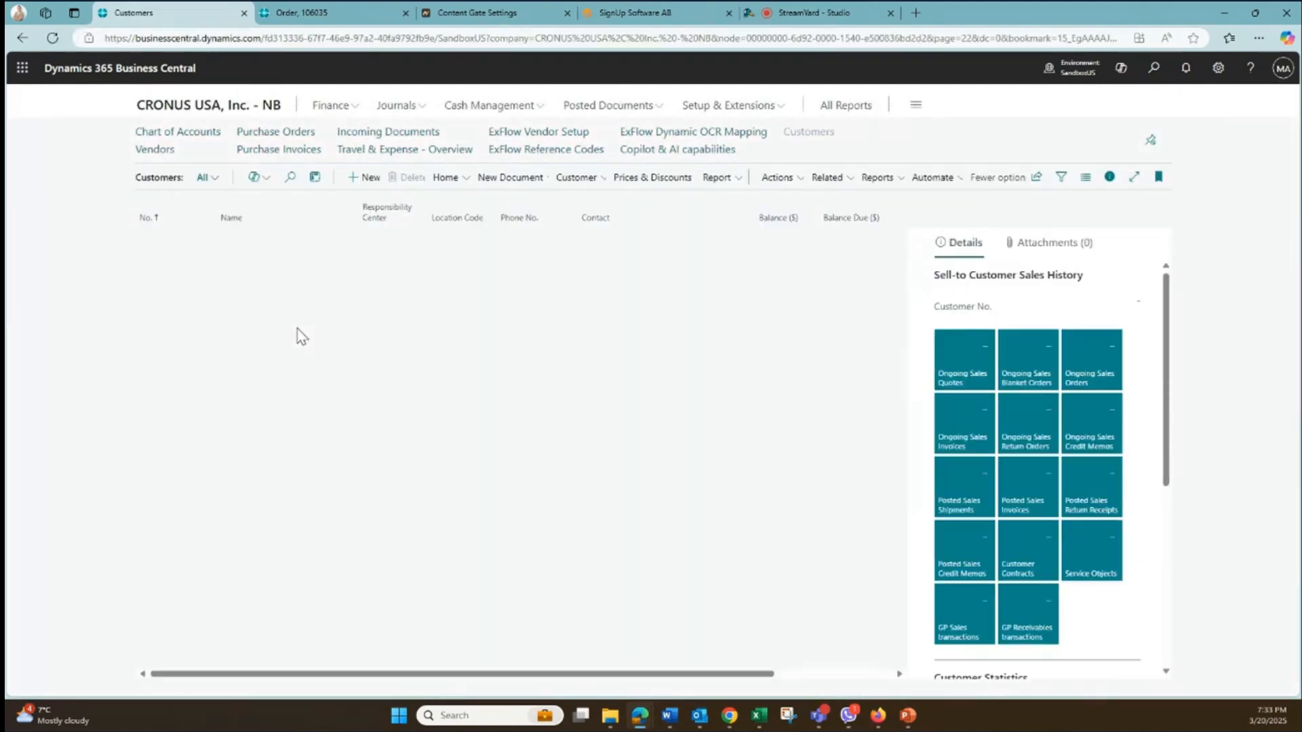
# - Open the Content Gate documents of customer School of Fine Art and filter them by the linked sales order
pyautogui.click(170, 290)
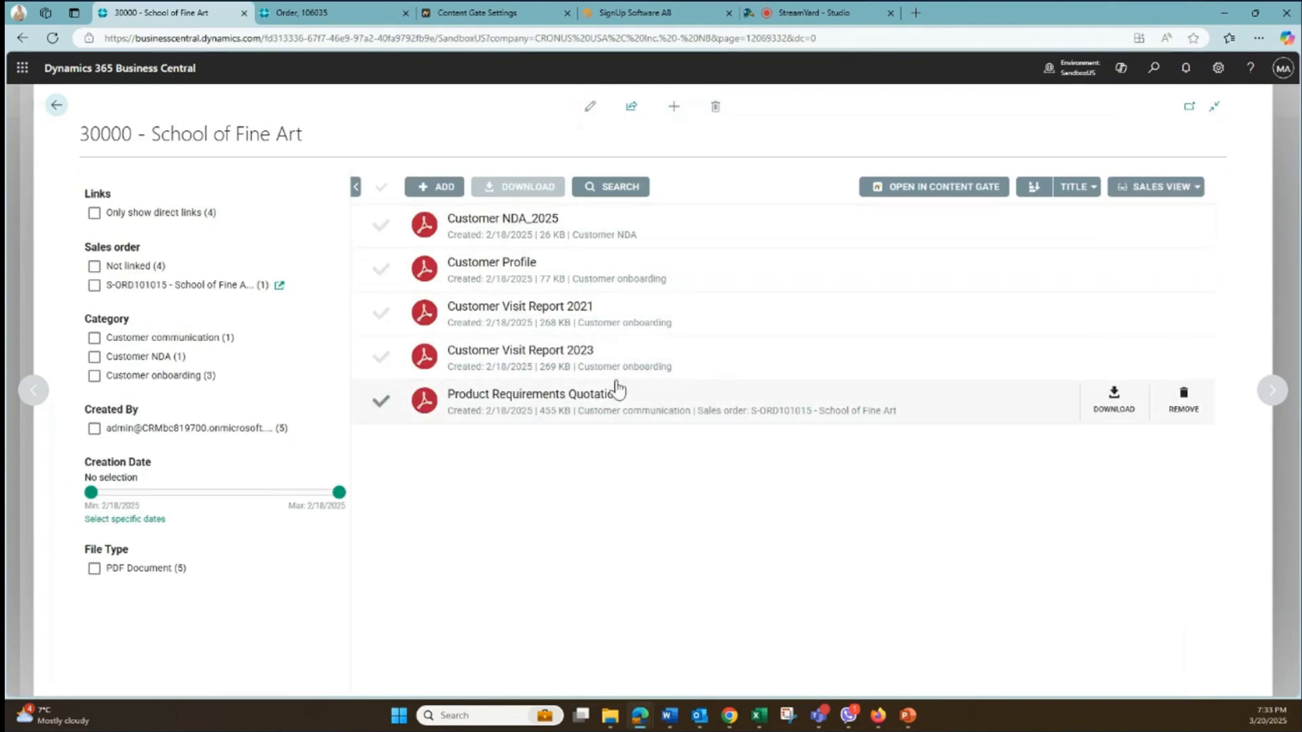
pyautogui.click(95, 286)
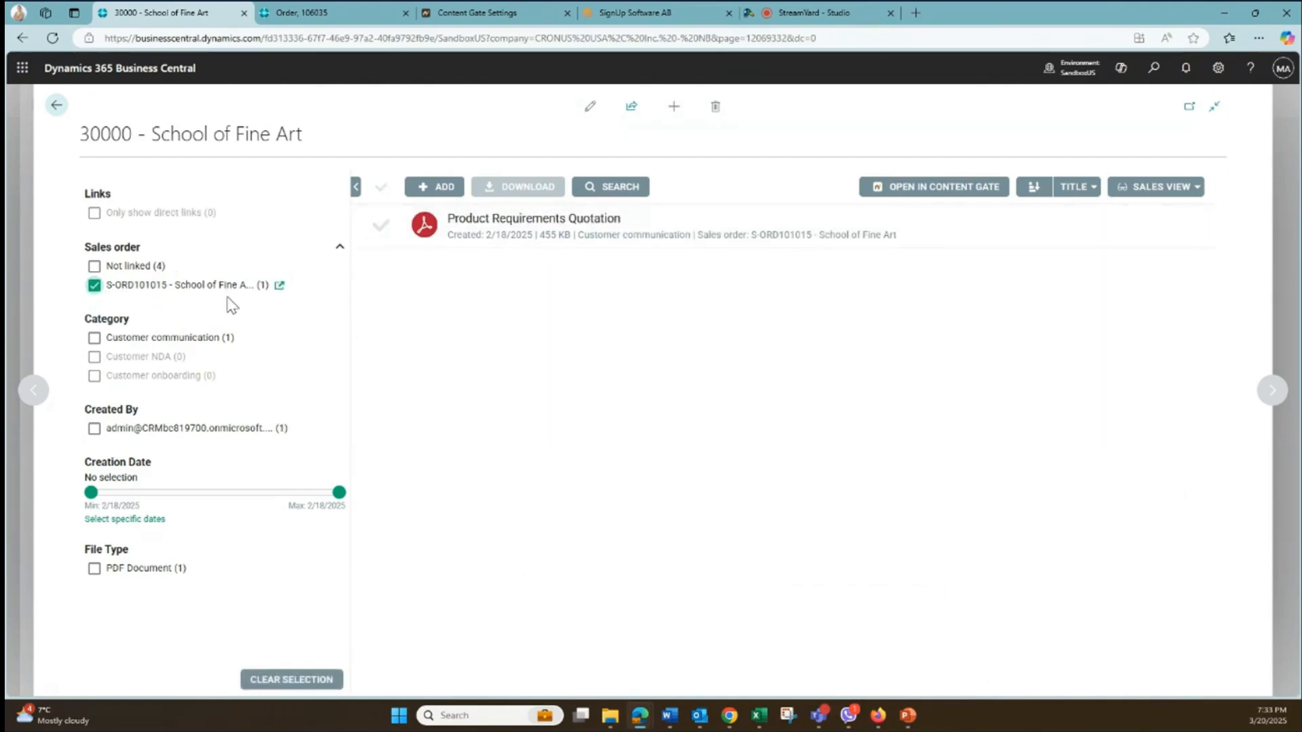
# - Clear the sales order filter, leave the customer's documents, card and list, and return to the home page
pyautogui.click(94, 287)
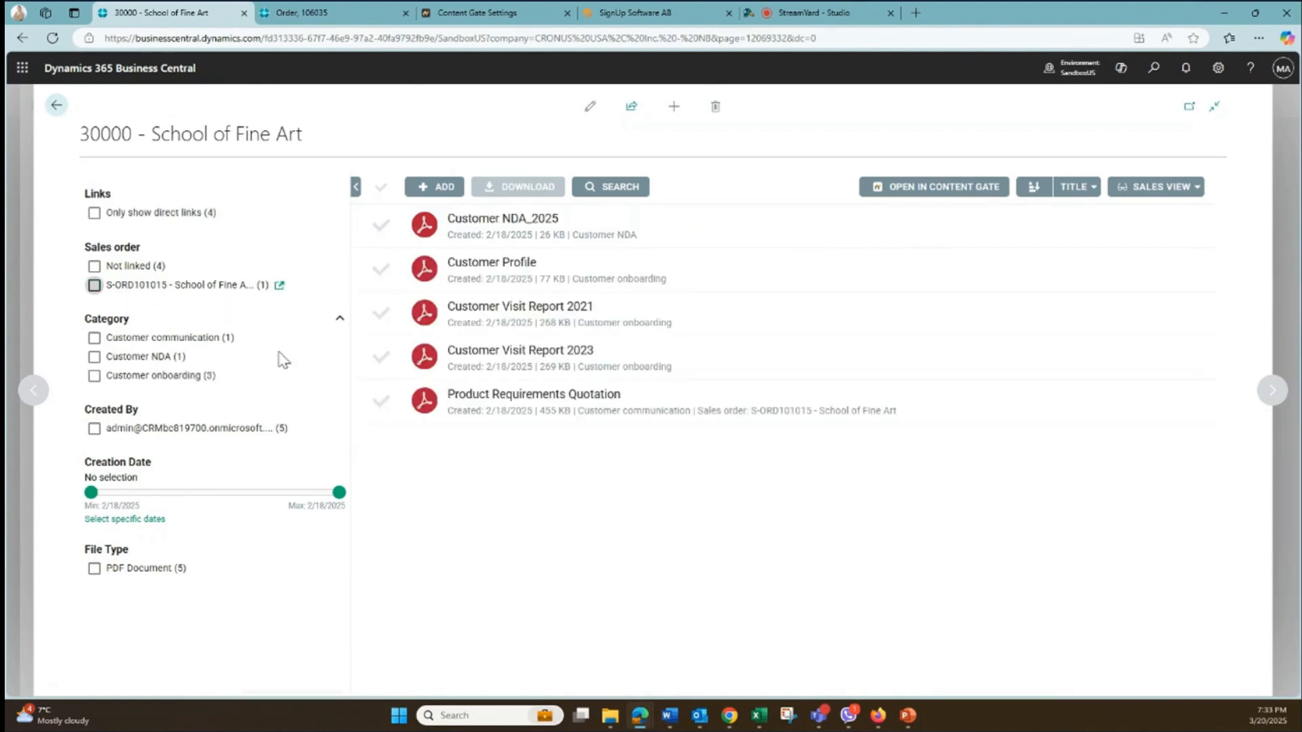
pyautogui.click(59, 108)
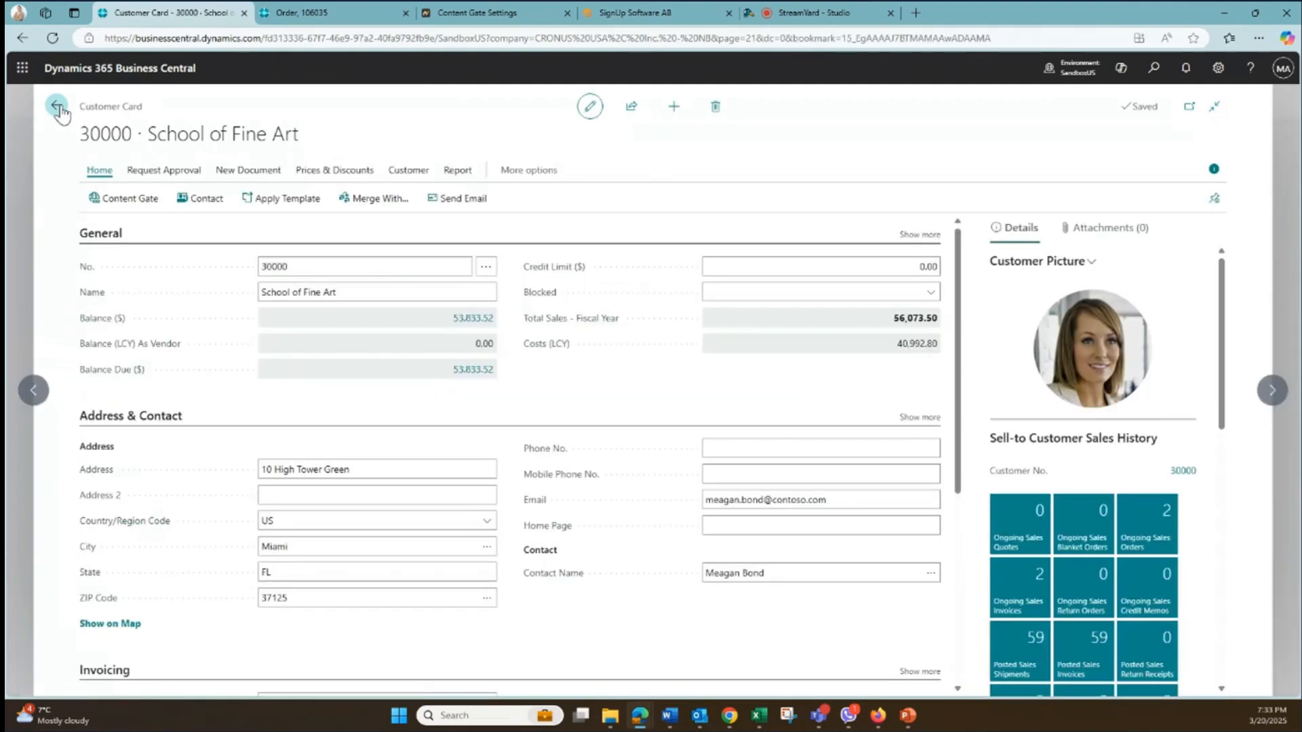
pyautogui.click(58, 108)
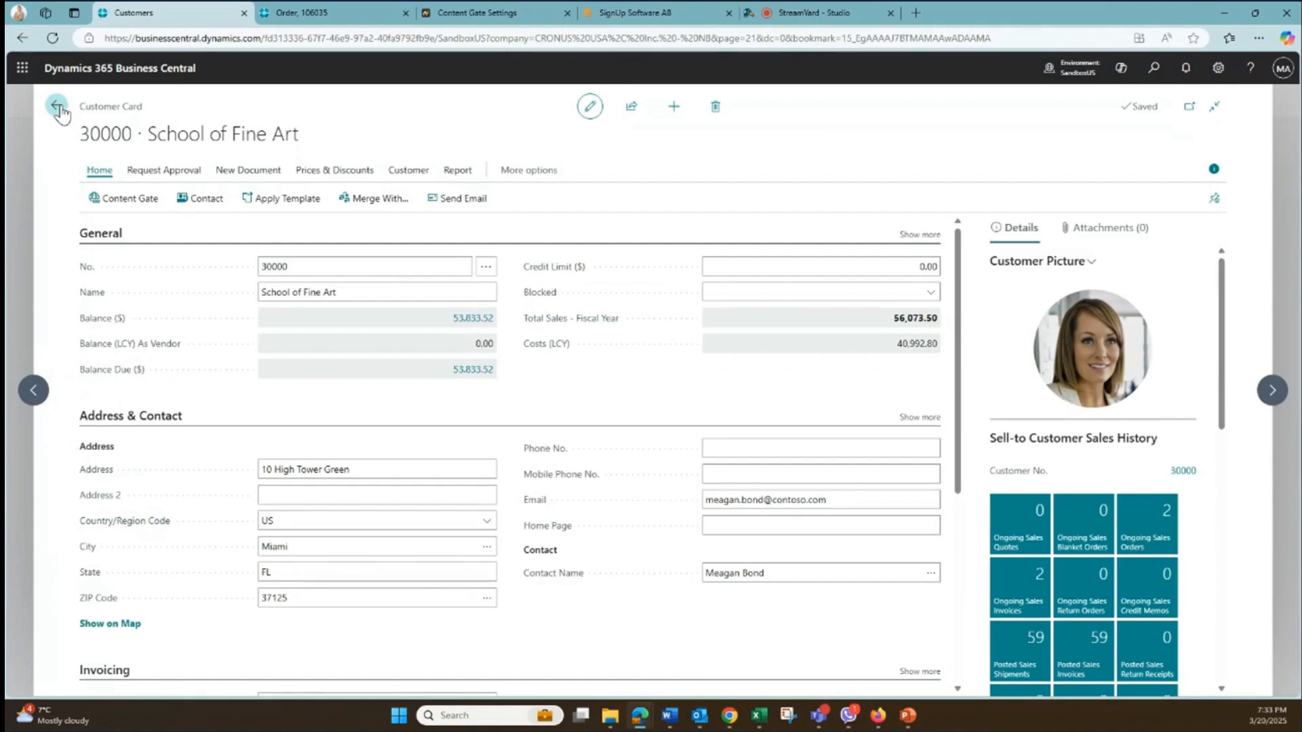
pyautogui.click(162, 109)
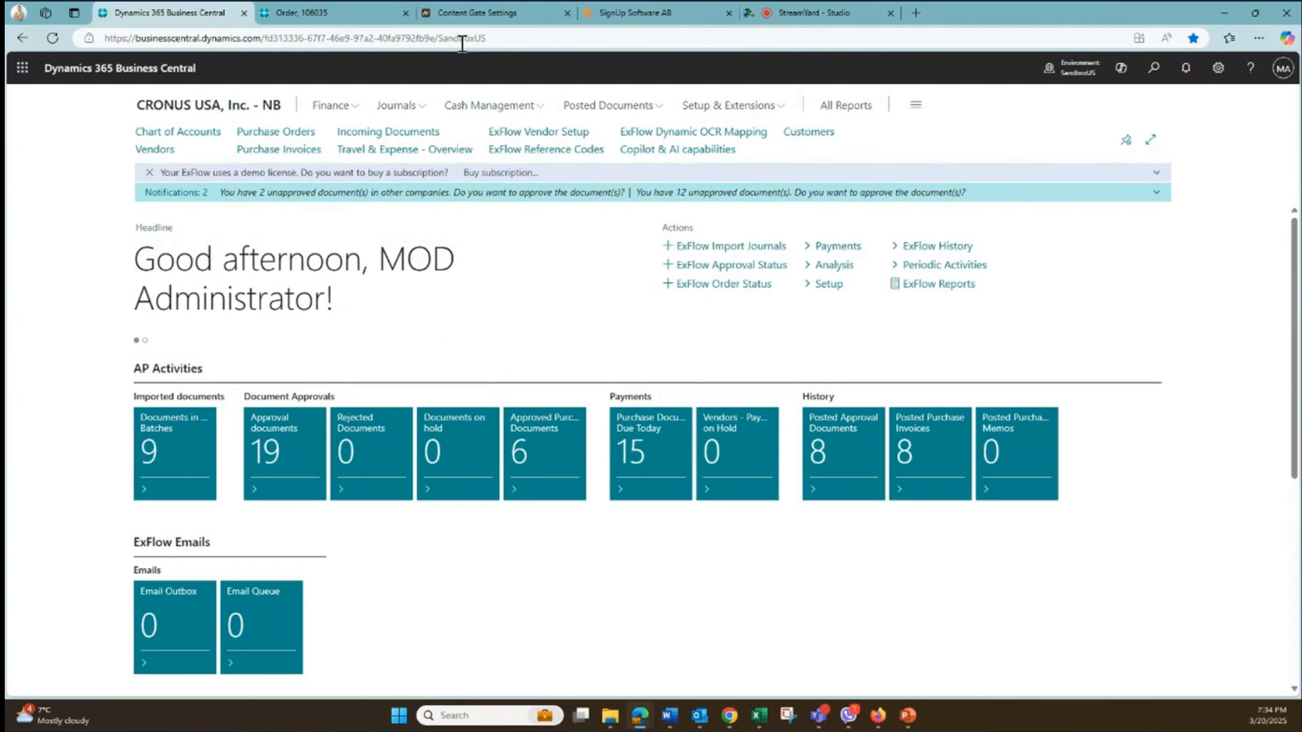
# - Switch to Content Gate Settings, view the Purchase order entity's relations in the Business Entity Model, and return to Business Central
pyautogui.click(460, 14)
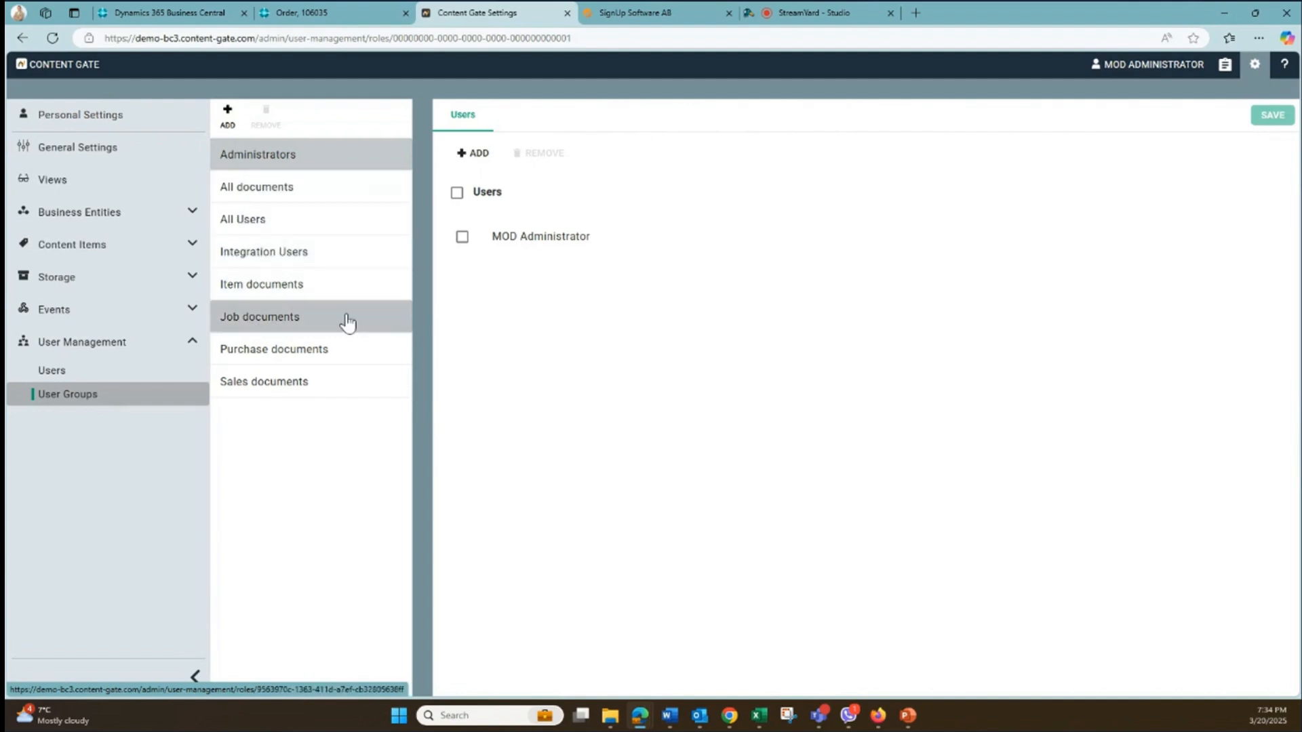
pyautogui.moveTo(133, 234)
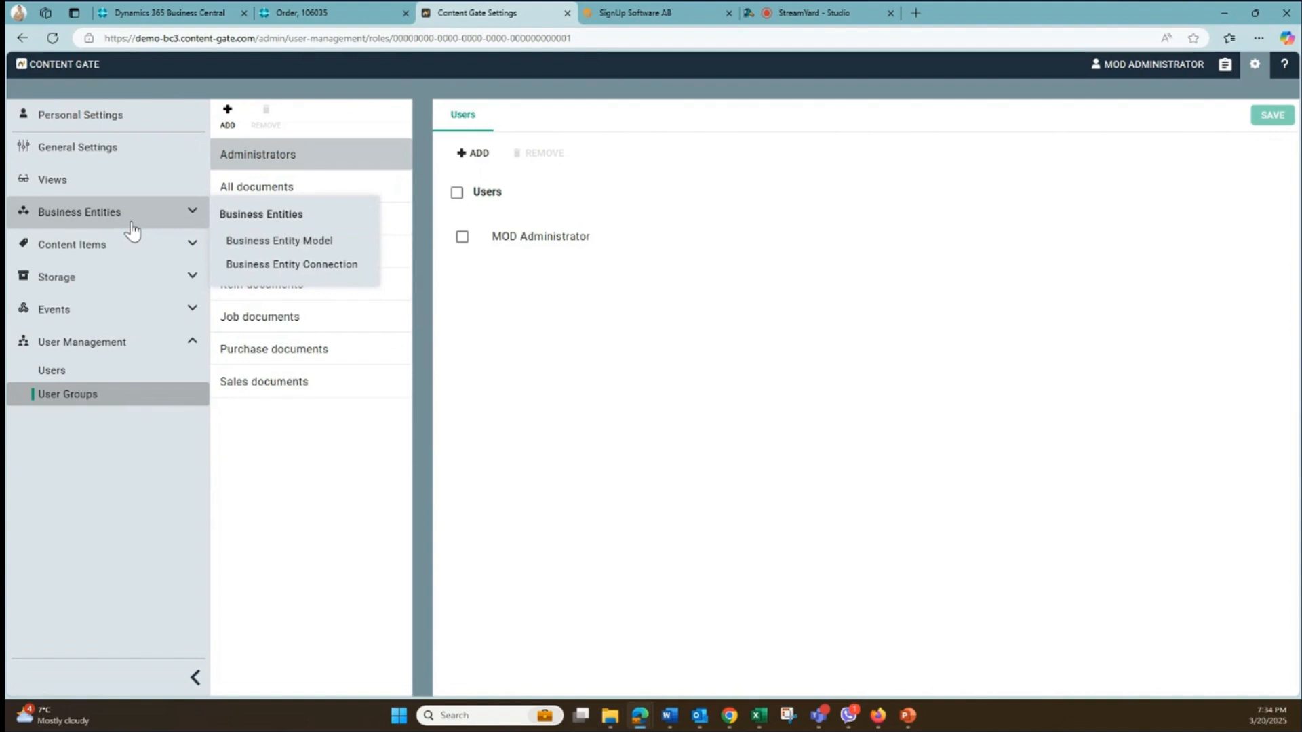
pyautogui.click(242, 254)
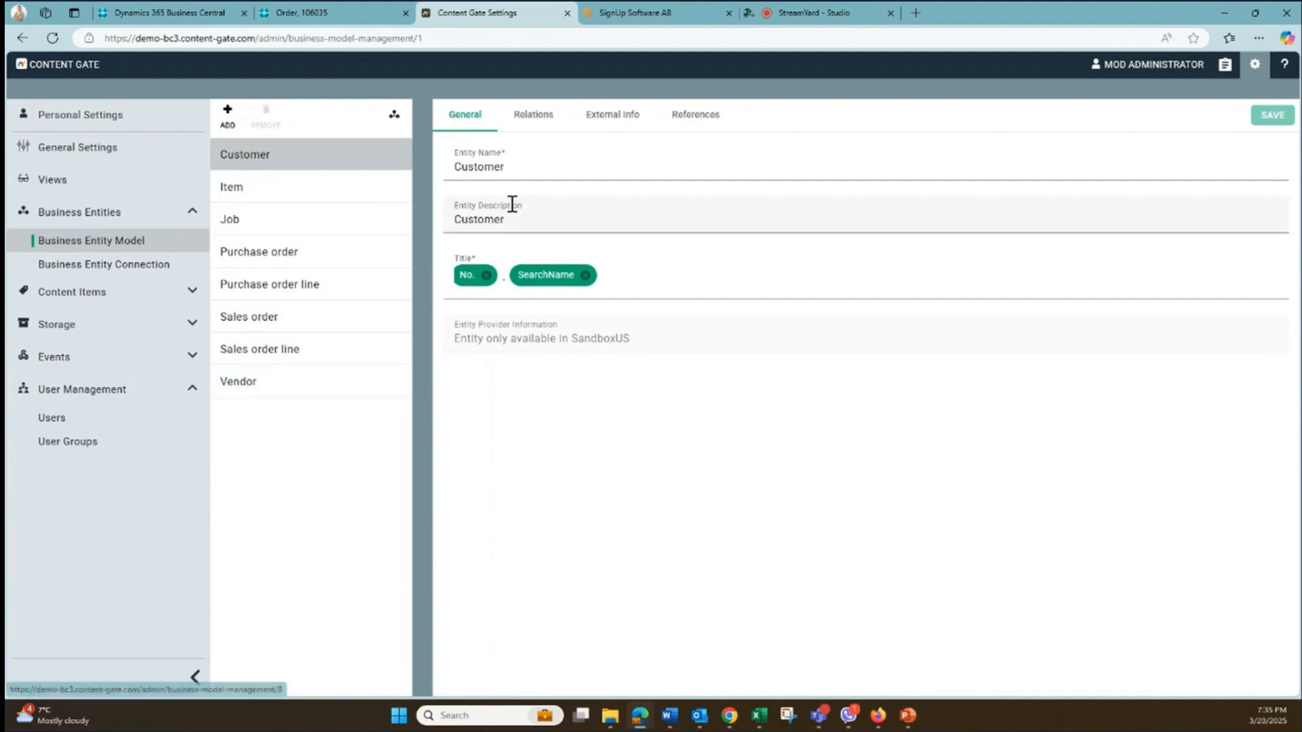
pyautogui.click(297, 260)
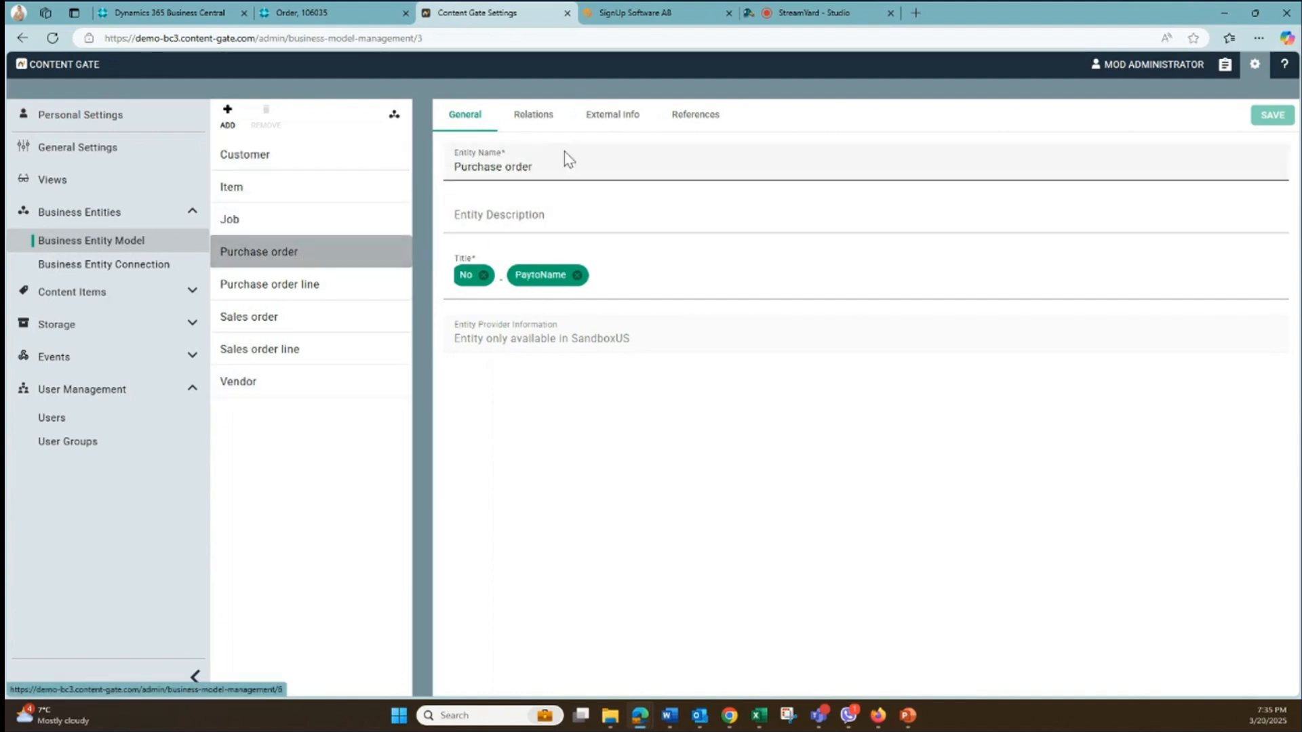
pyautogui.click(534, 116)
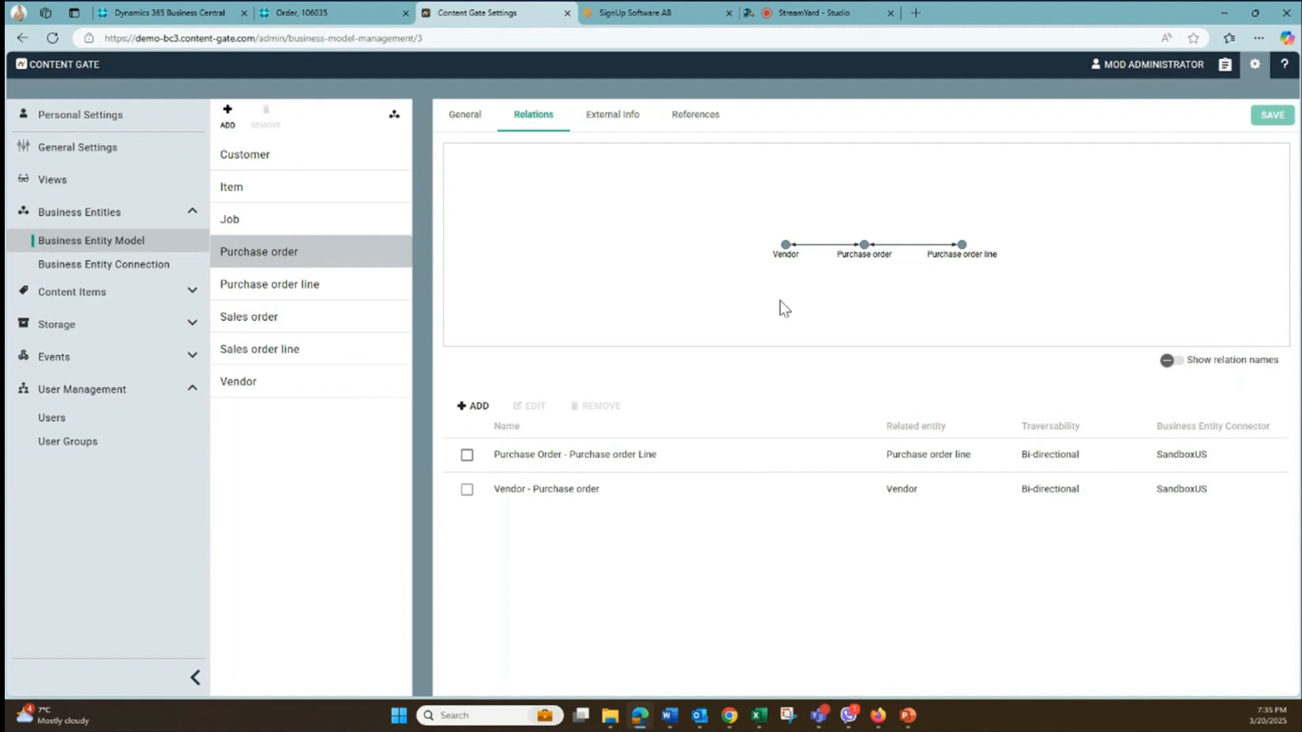
pyautogui.click(164, 19)
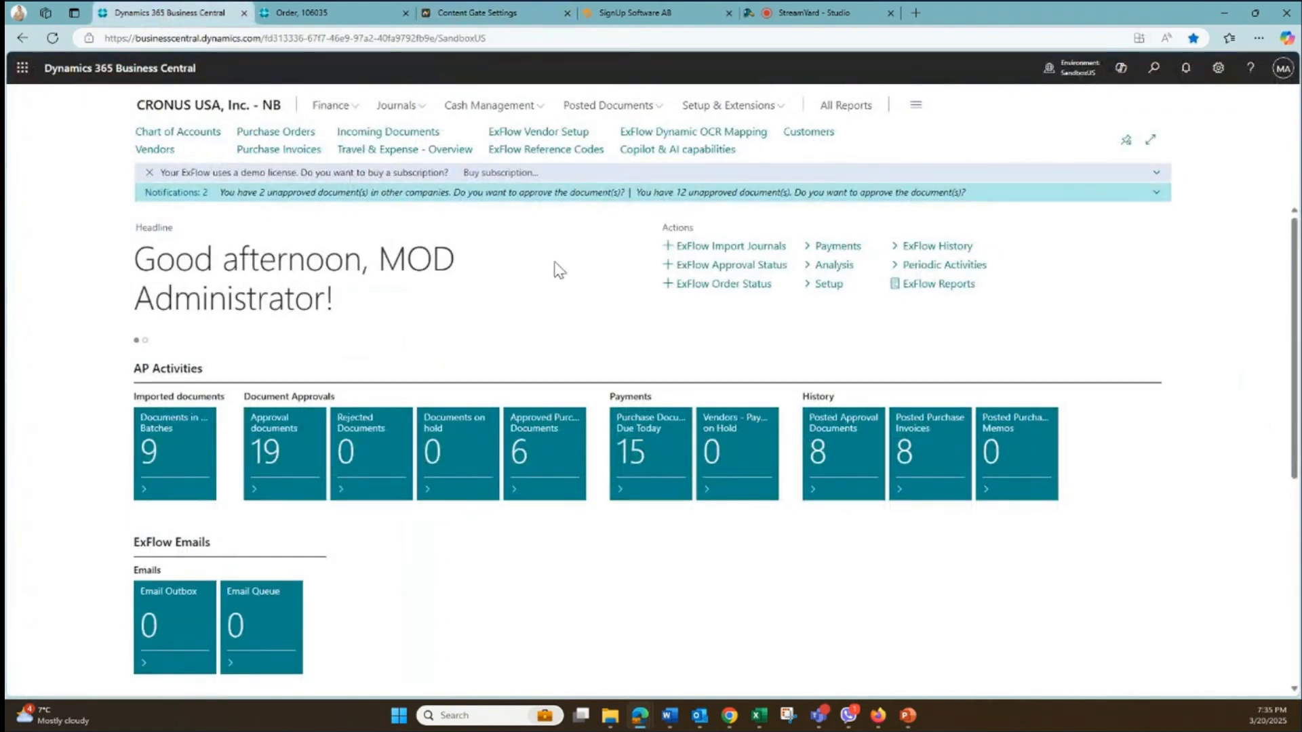